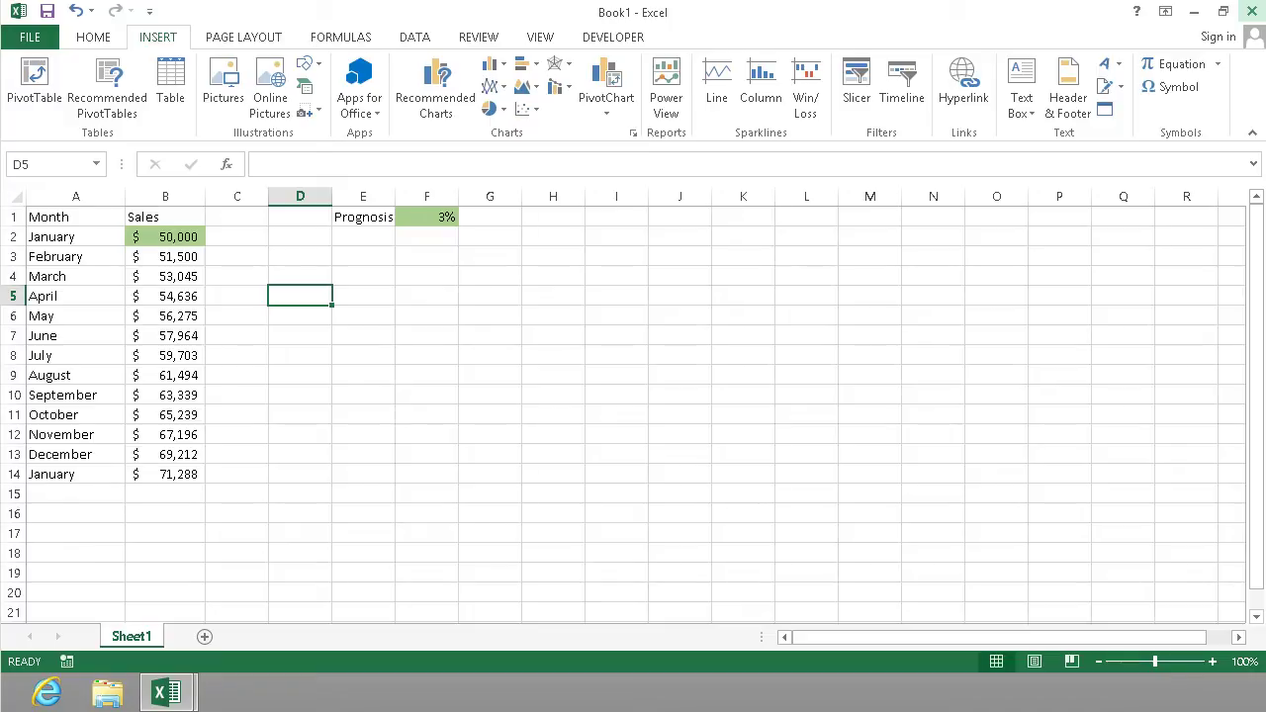
click(186, 259)
click(189, 277)
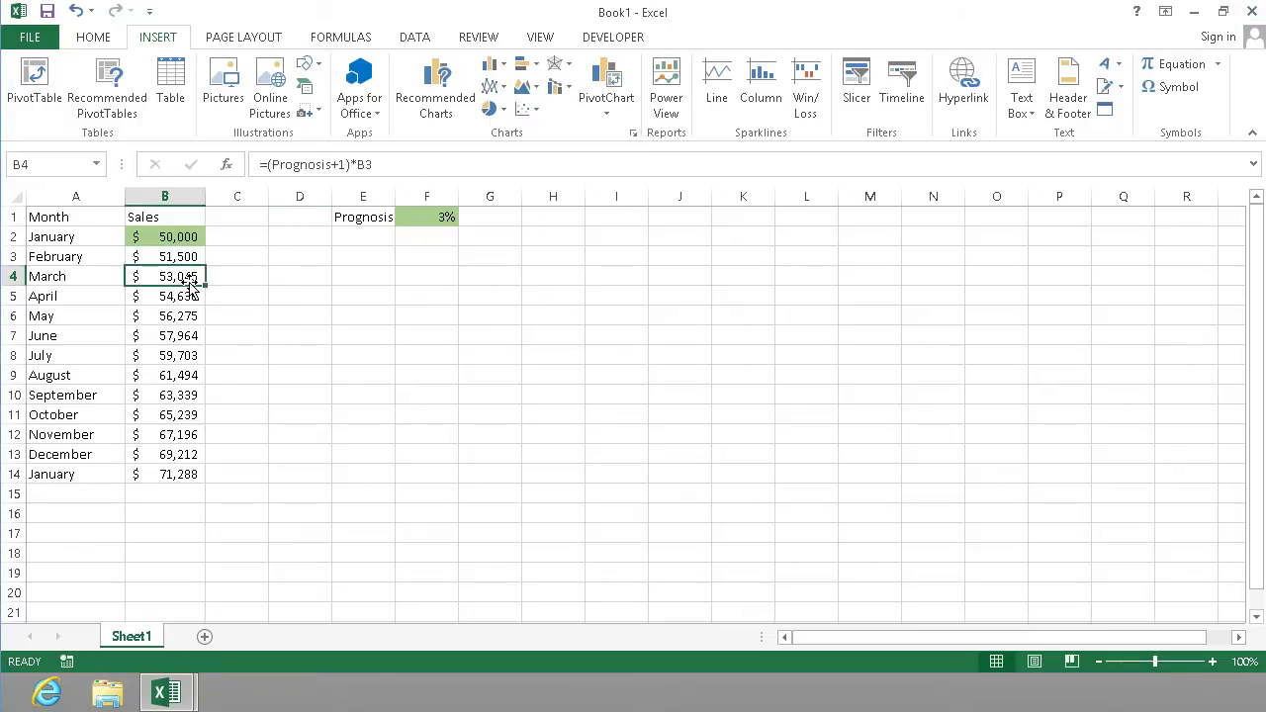
click(226, 316)
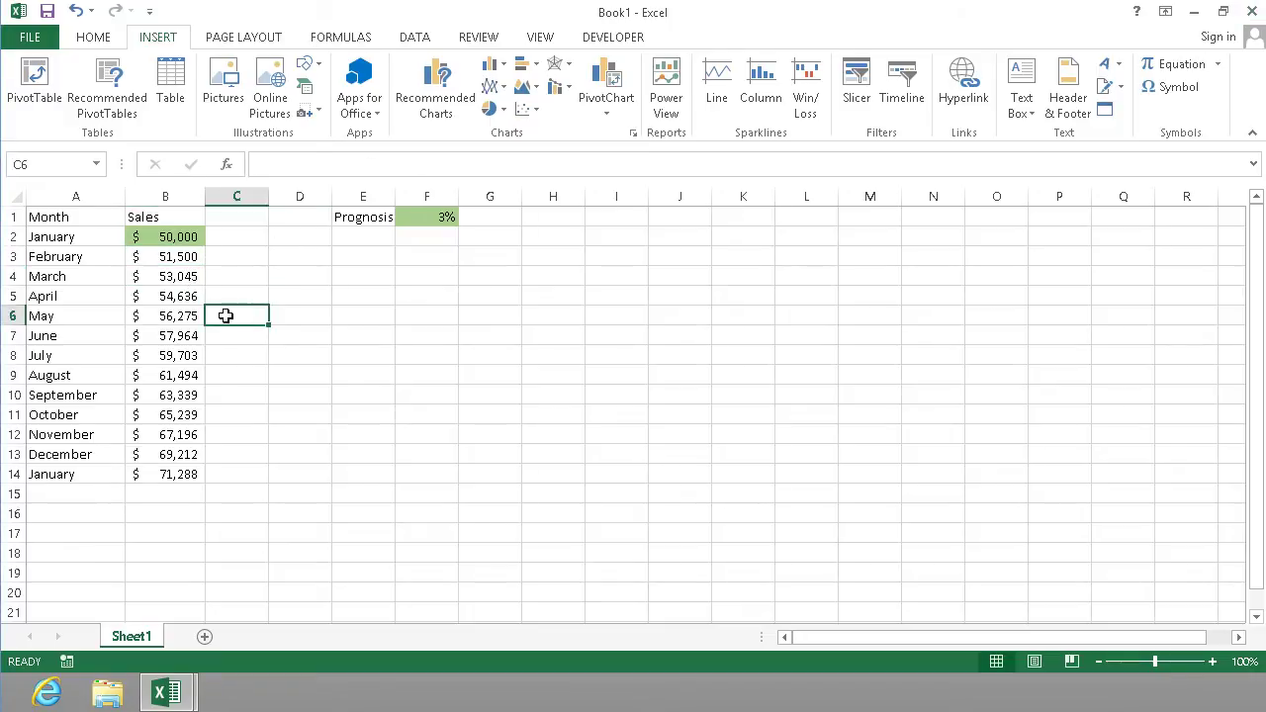
Step: Try inserting a 2-D column chart with empty cell E5 selected, and delete the blank chart
click(372, 292)
click(102, 42)
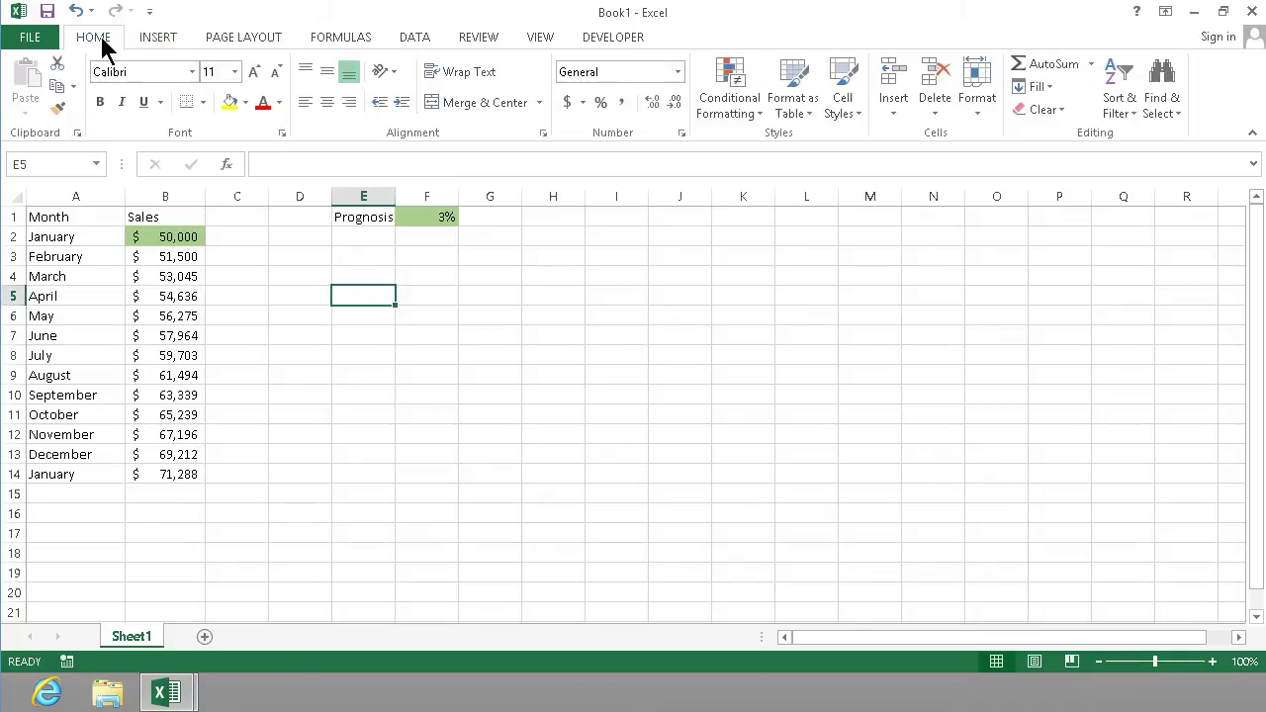
click(165, 45)
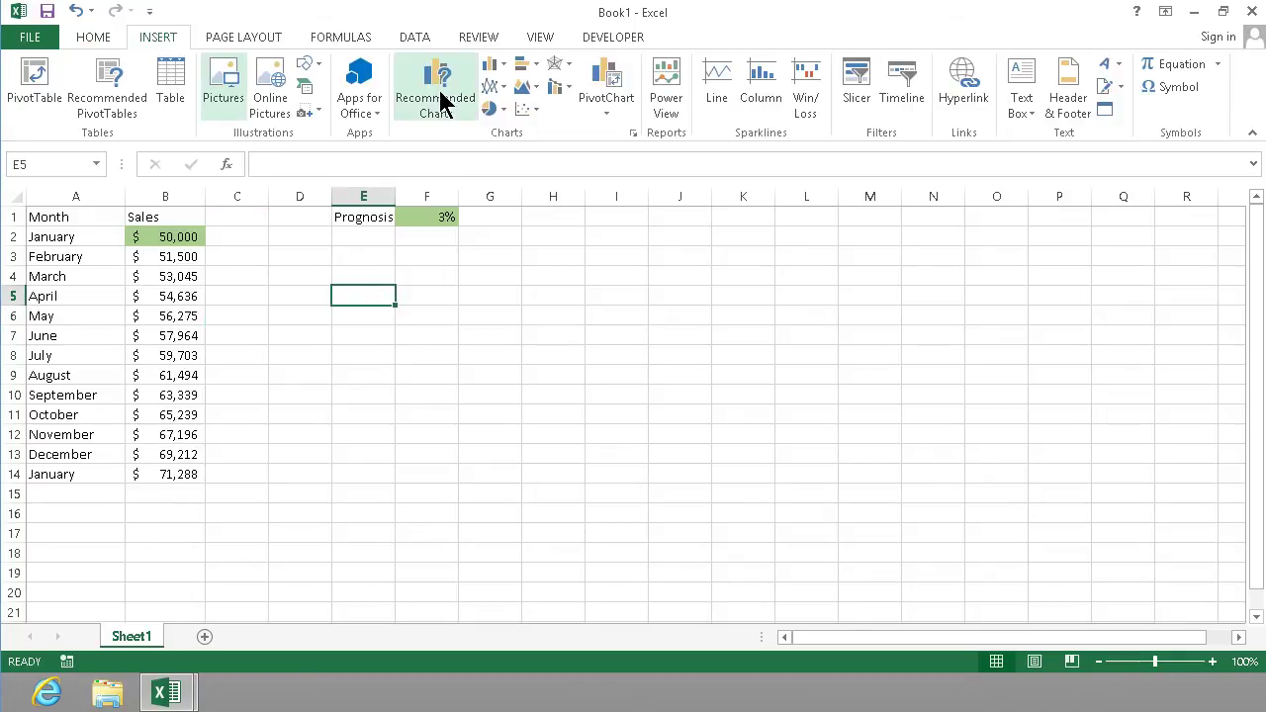
click(495, 75)
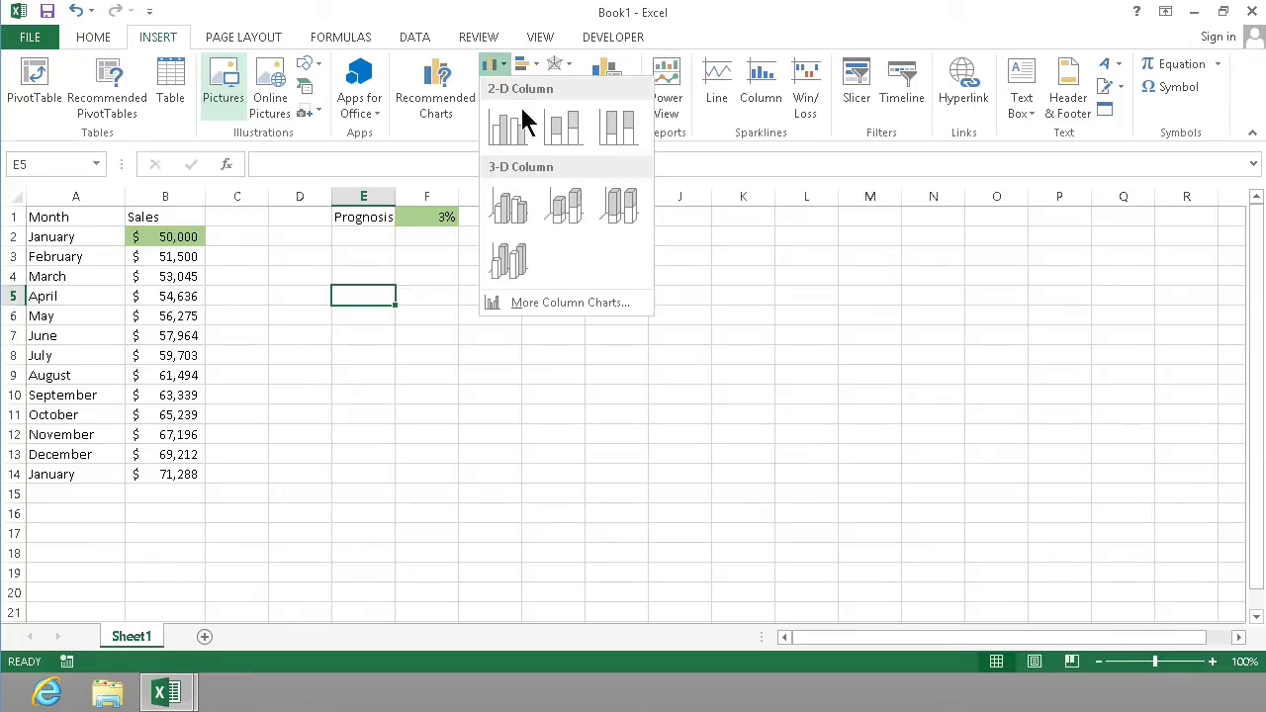
click(551, 127)
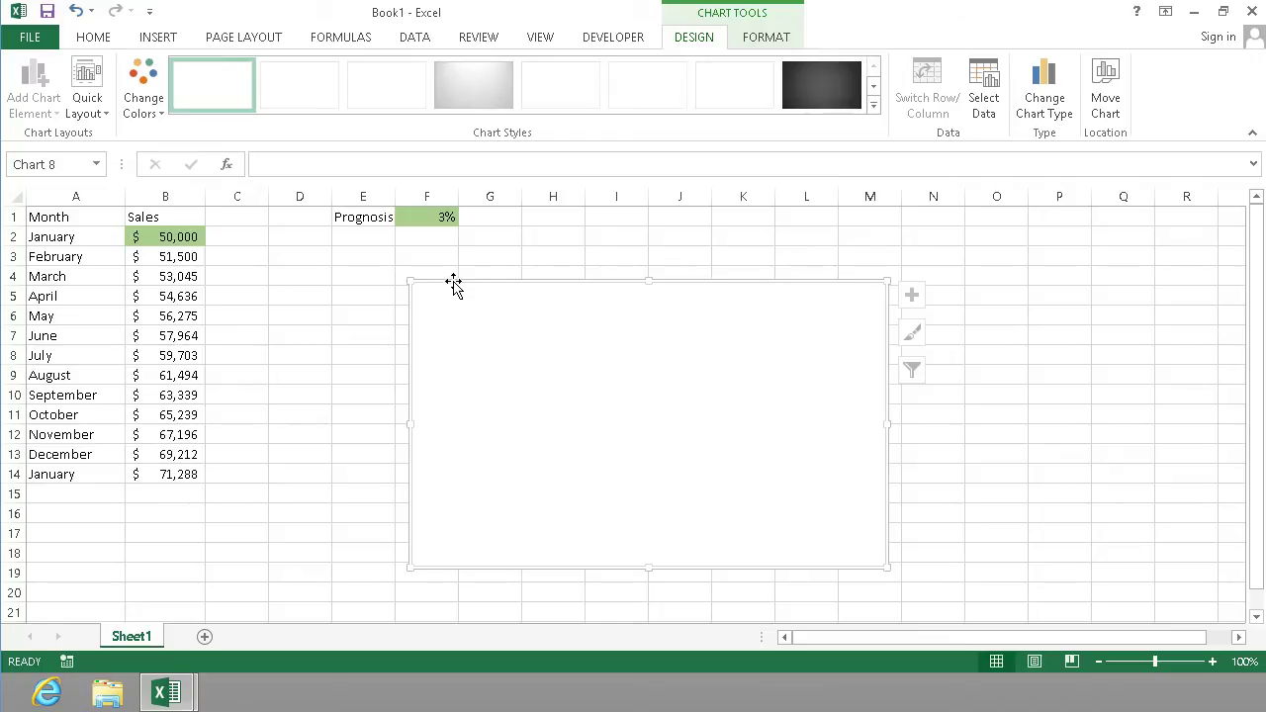
key(Delete)
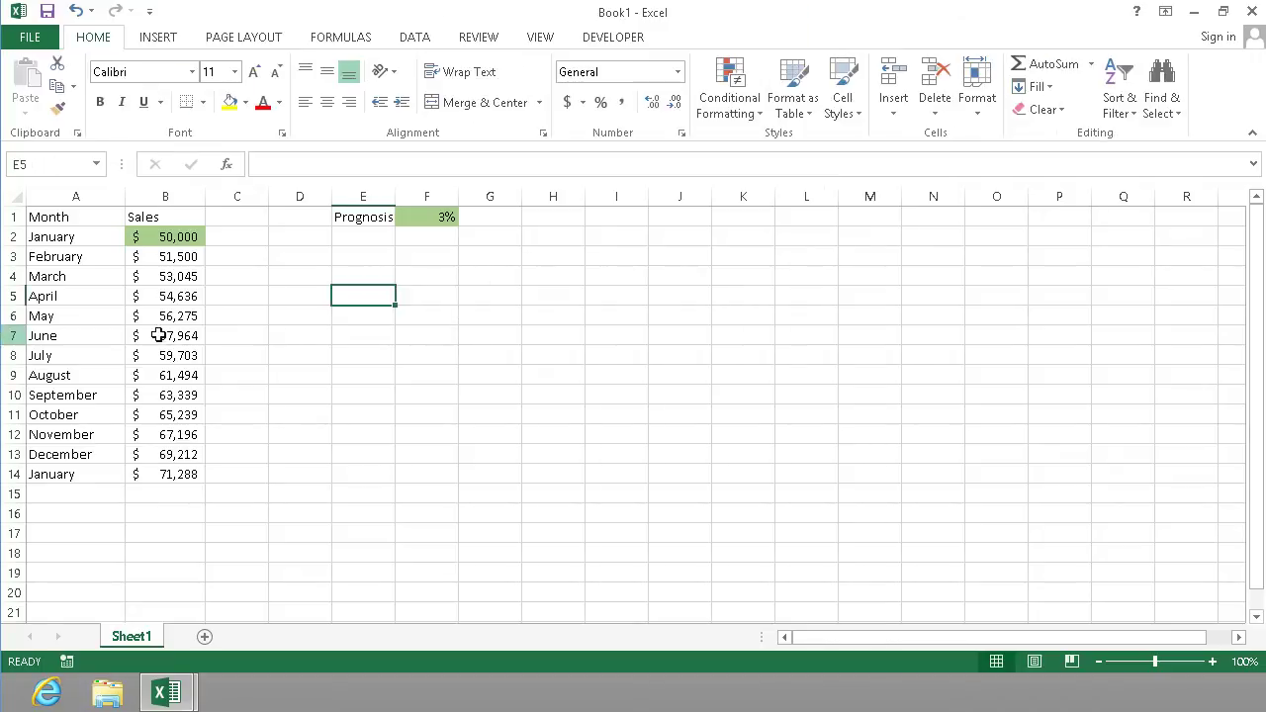
Step: Preview the recommended Clustered Column chart for the full monthly sales table, and cancel without inserting it
click(177, 318)
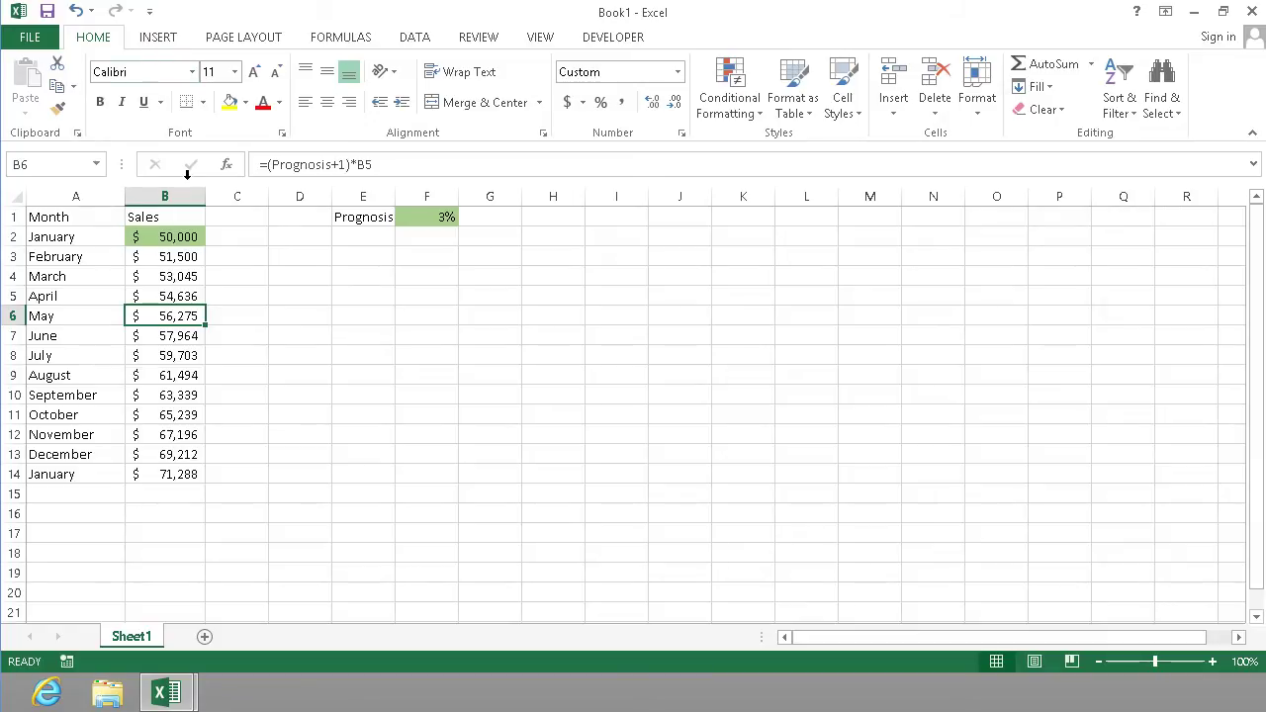
click(164, 38)
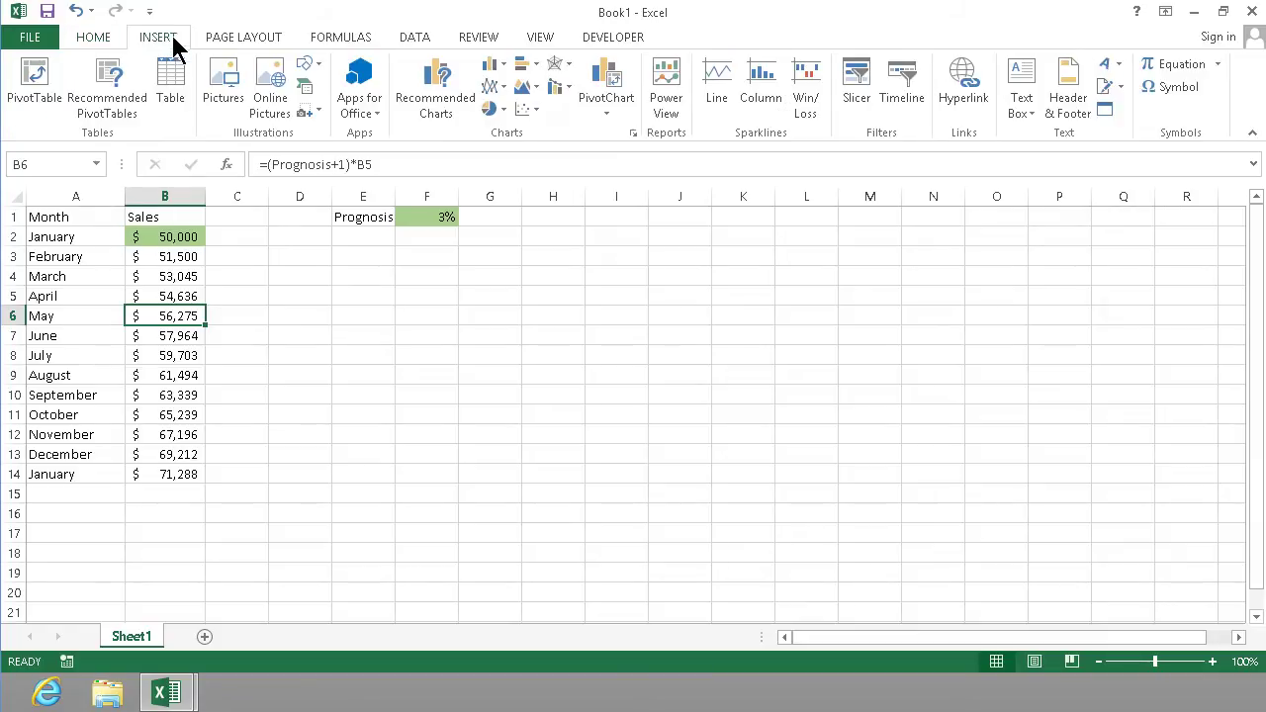
click(445, 87)
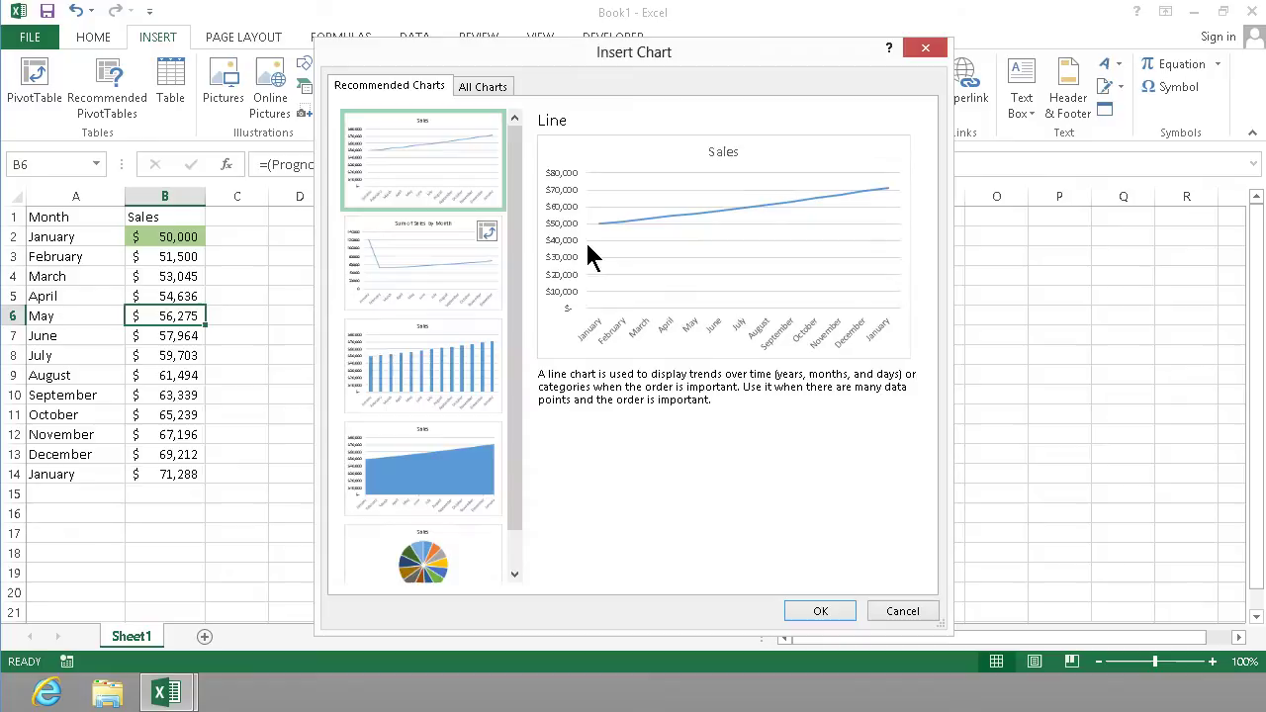
click(449, 354)
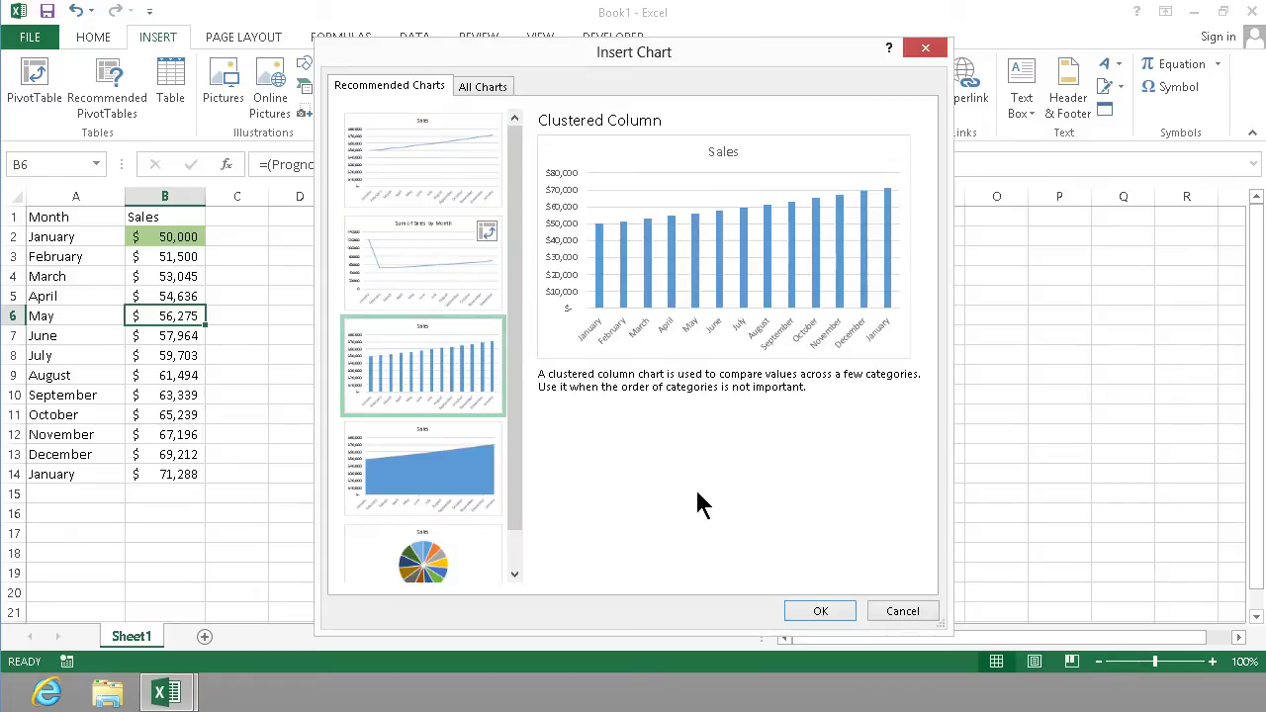
click(902, 610)
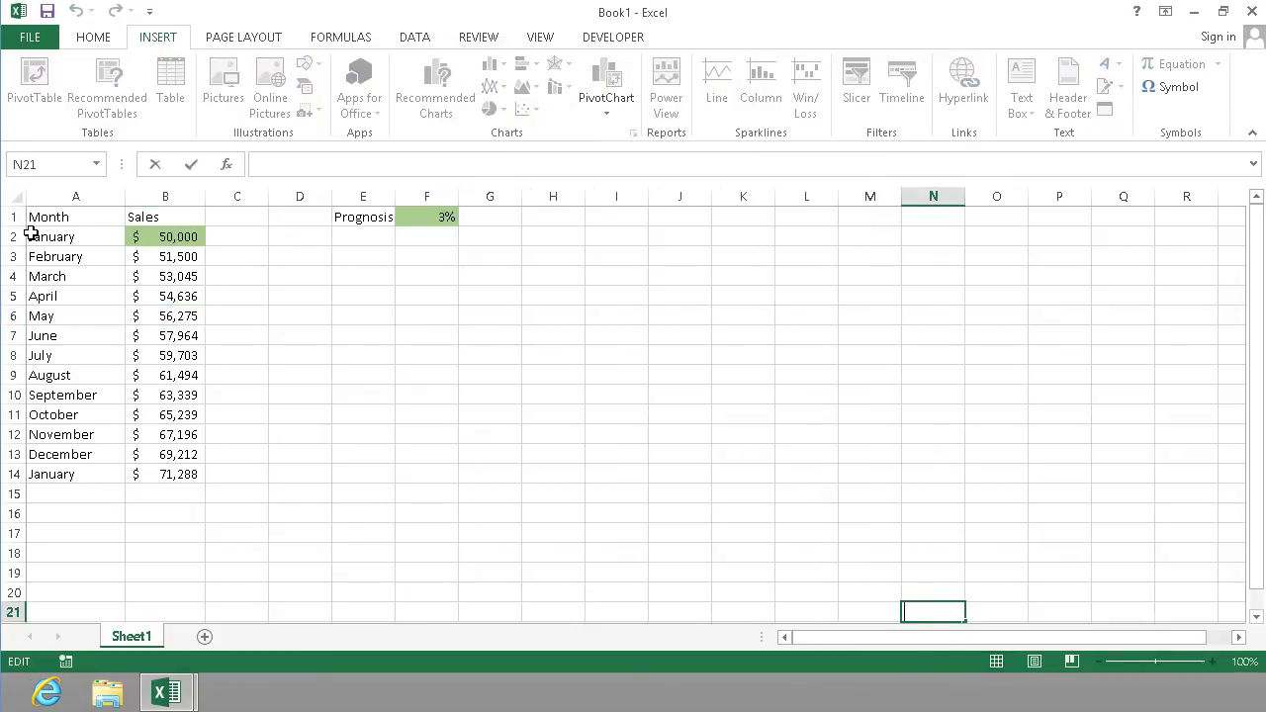
Step: Insert the recommended Clustered Column chart for the January to March sales in A2:B4 and move it closer to the data
drag(40, 238, 157, 275)
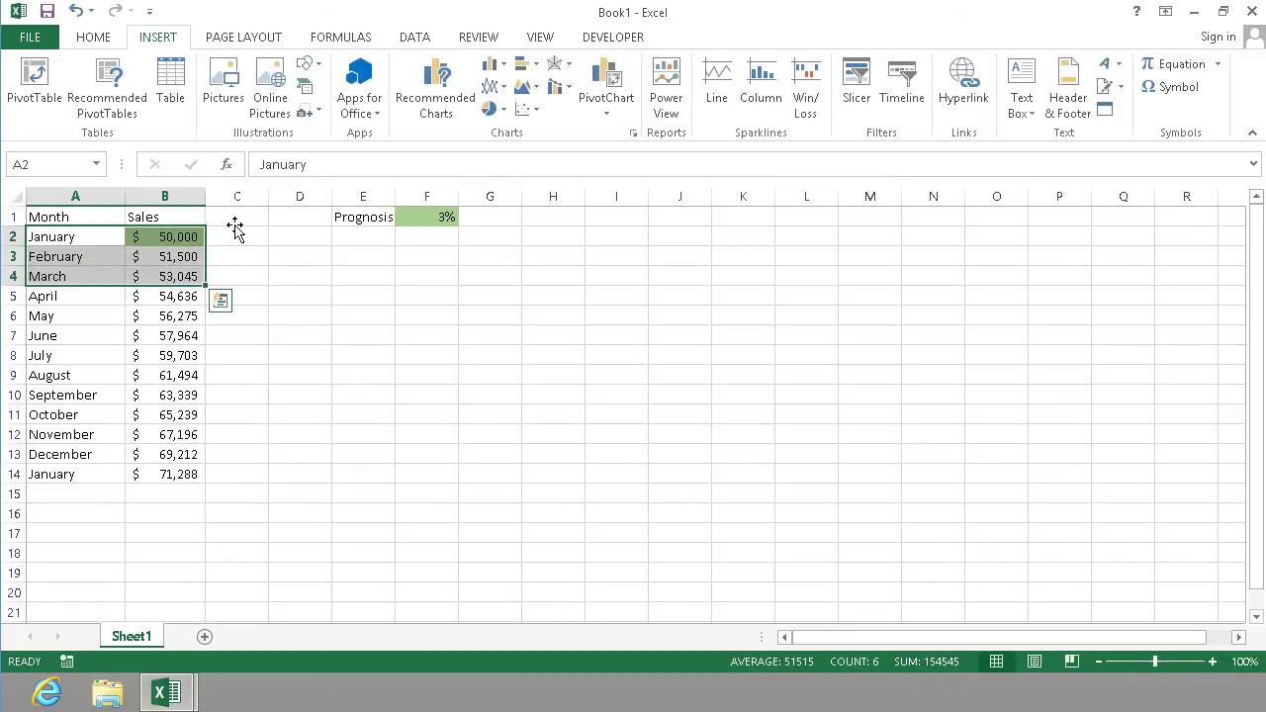
click(450, 116)
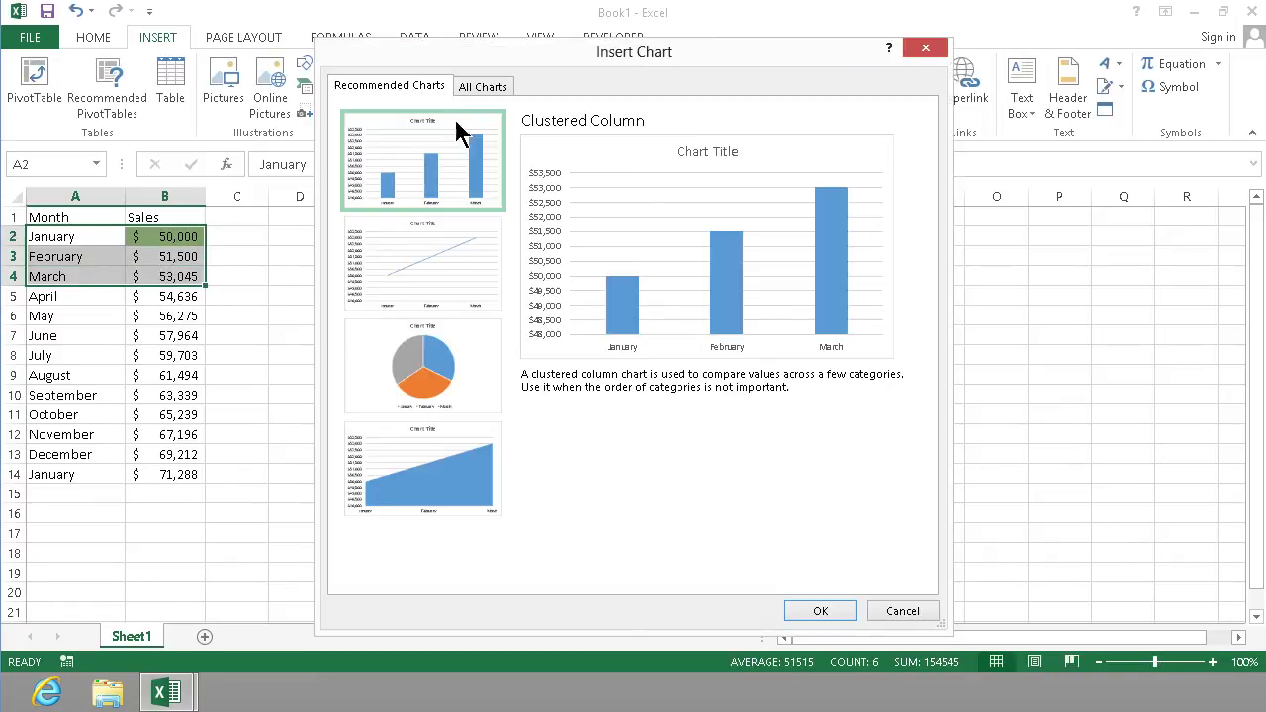
click(821, 610)
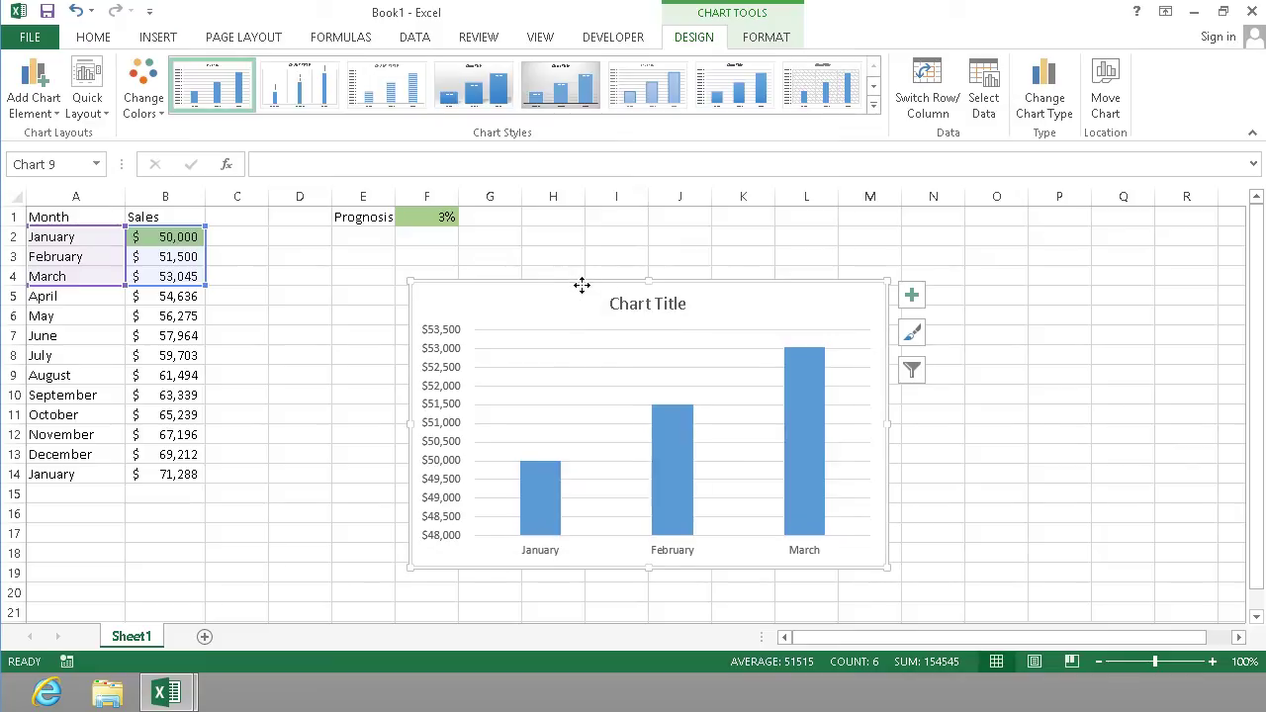
drag(579, 286, 452, 297)
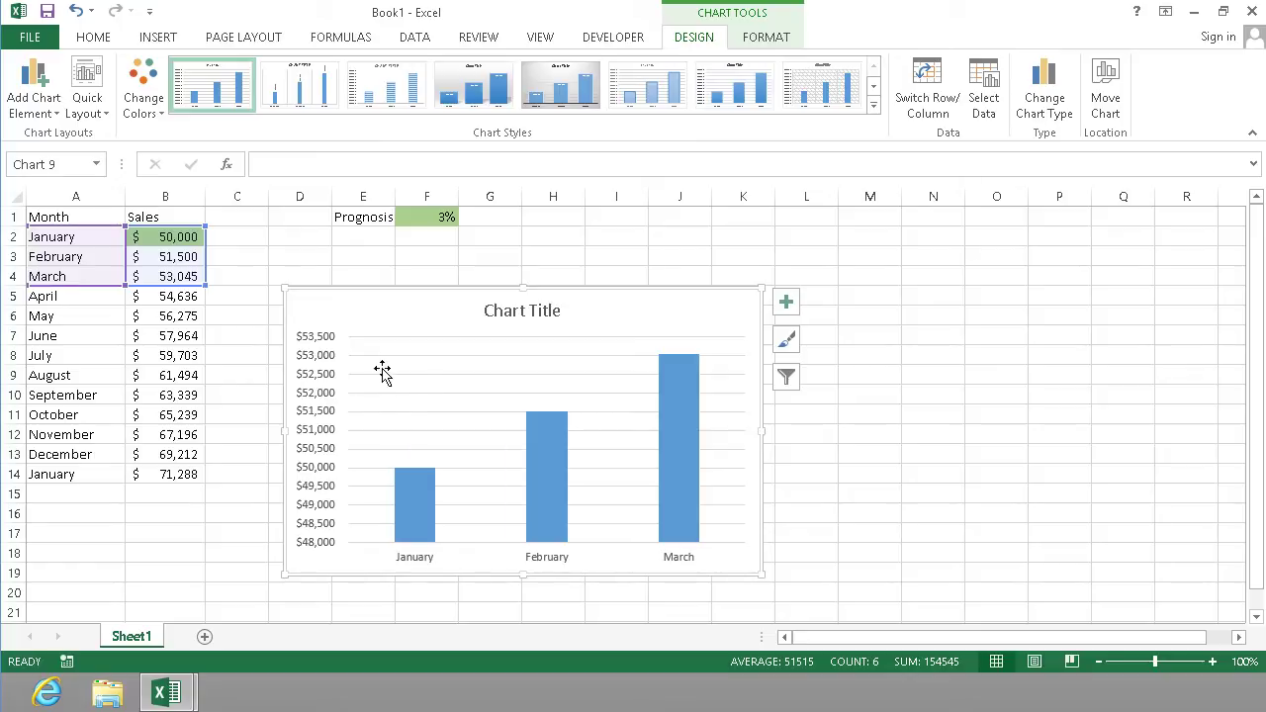
Step: Set the Prognosis value in F1 to 25%
click(438, 216)
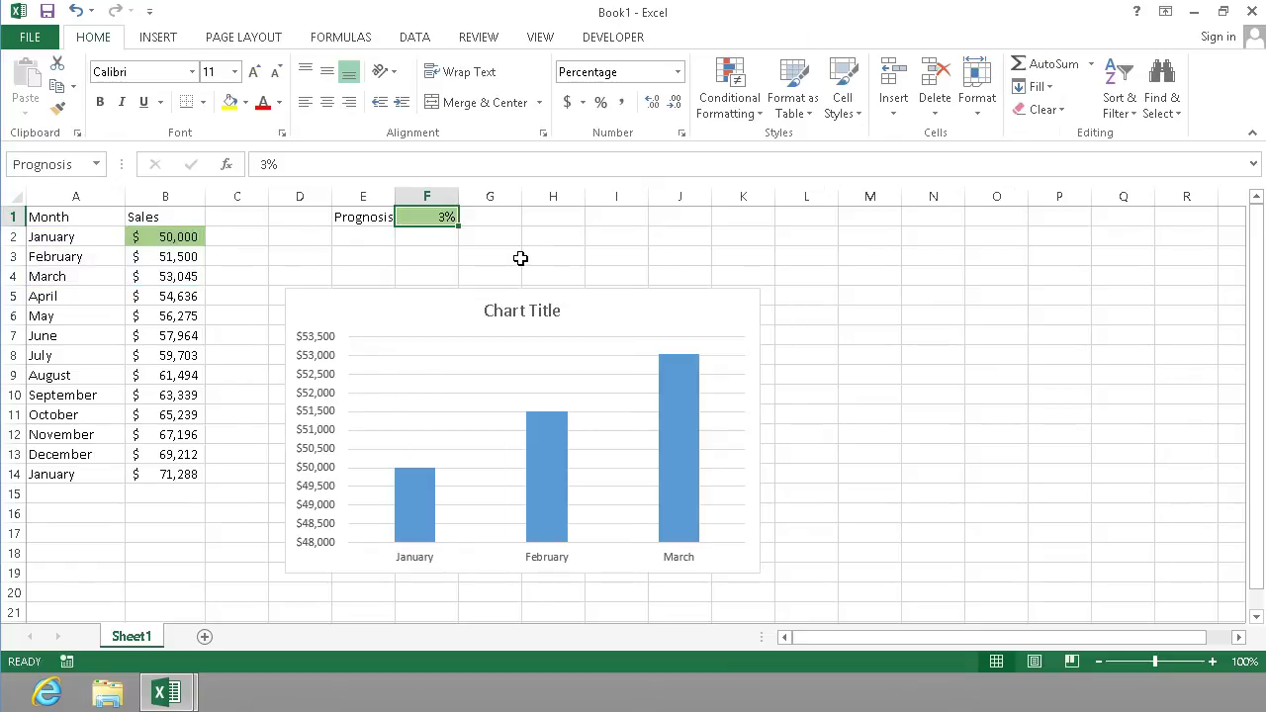
text(25)
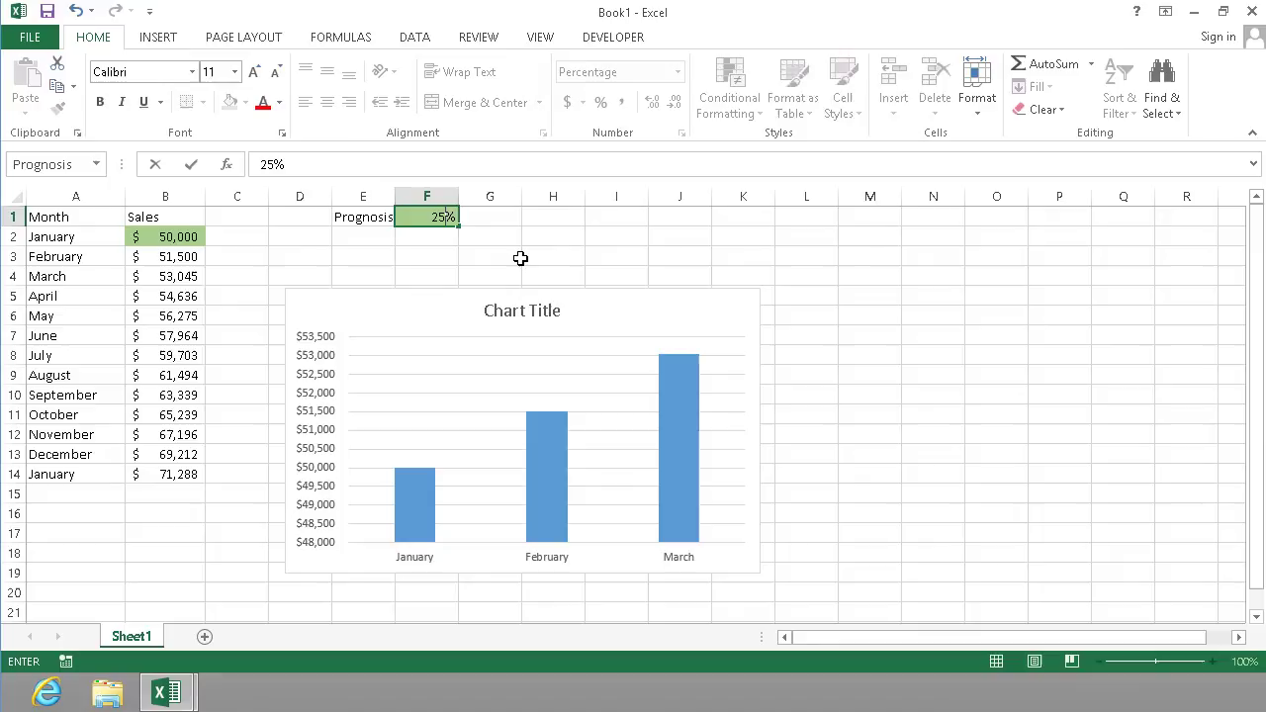
key(Return)
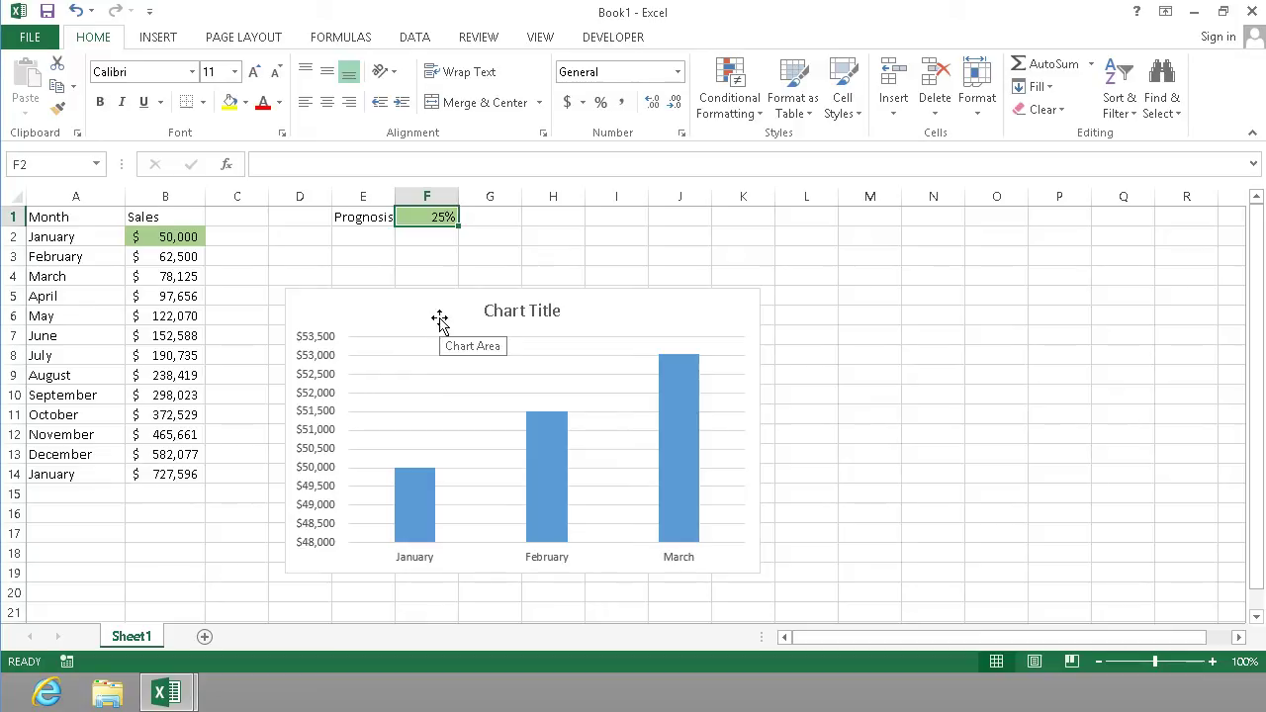
Step: Make the Prognosis percentage in F1 negative, at -25%
double_click(434, 217)
text(-)
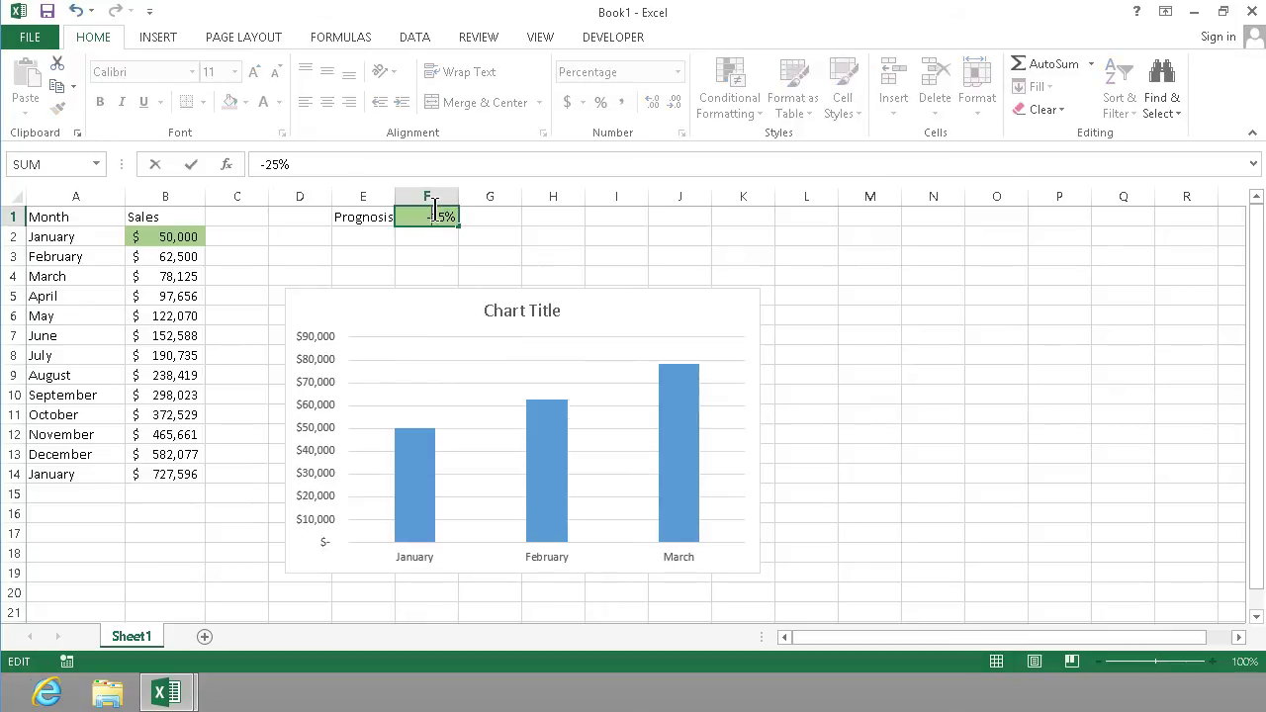
key(Return)
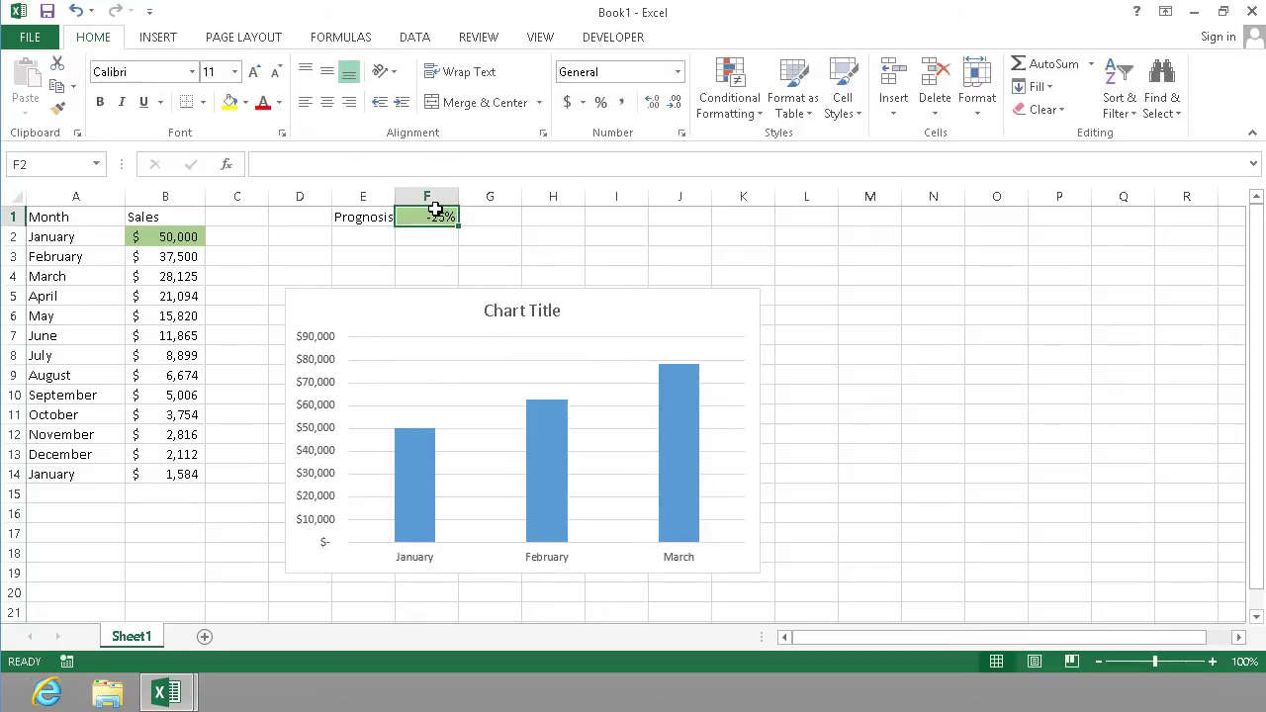
Step: Move the chart about two columns farther from the sales data and widen it from its upper-left corner
click(440, 310)
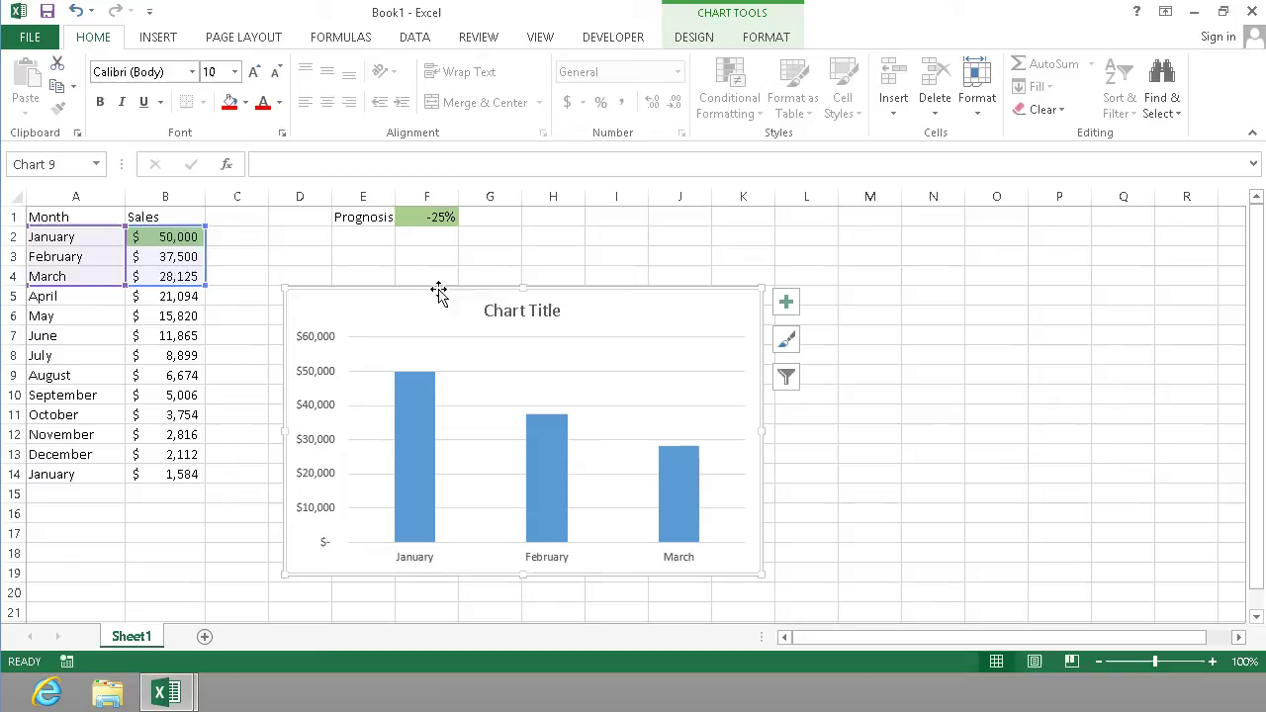
click(484, 272)
click(426, 308)
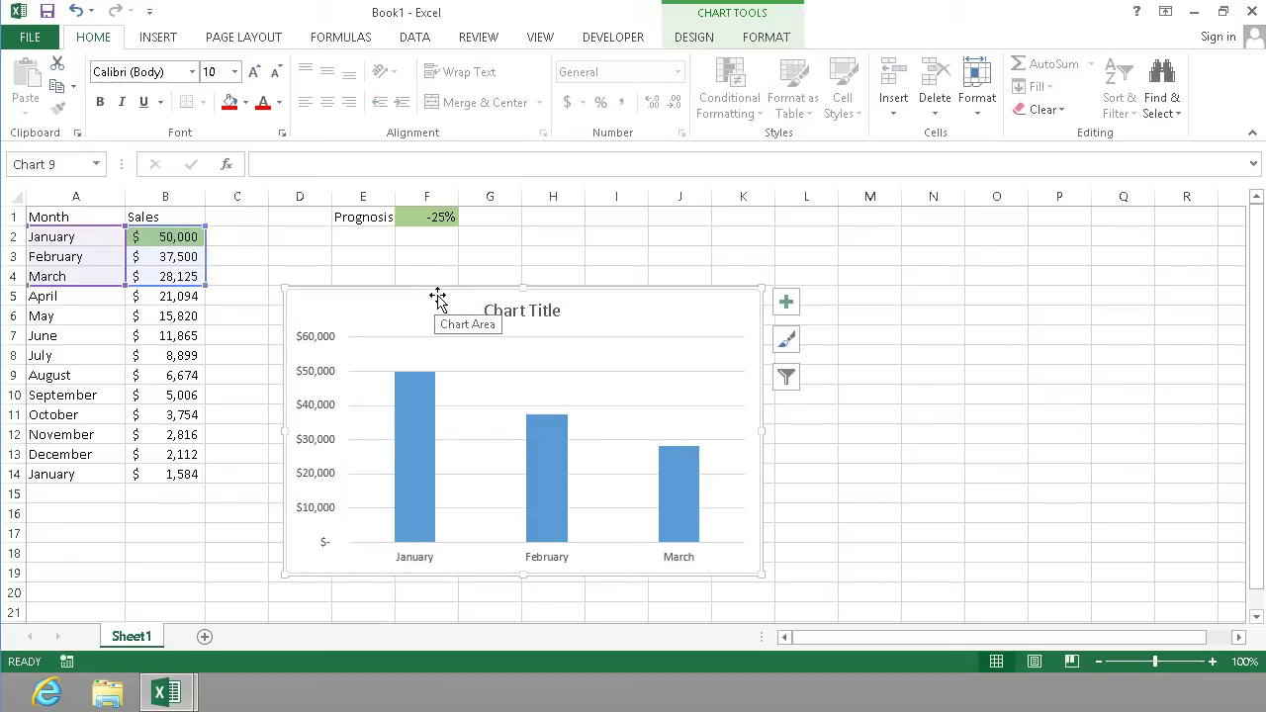
drag(438, 294, 585, 270)
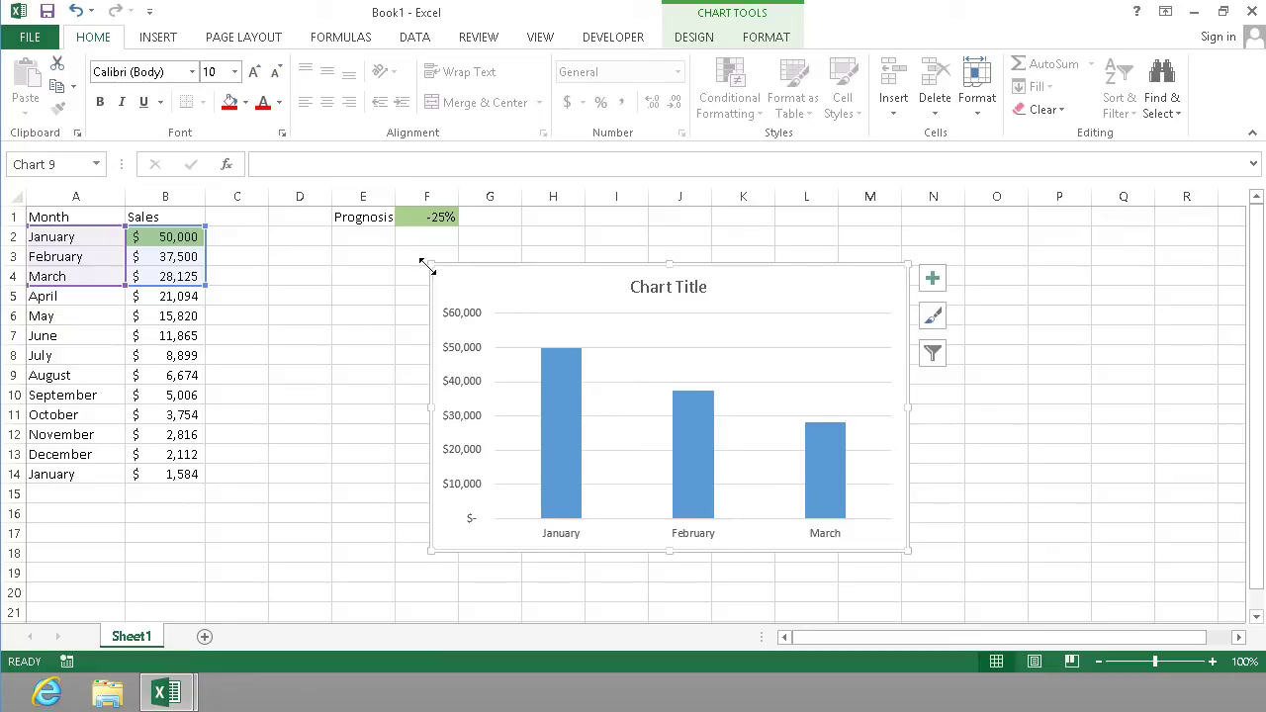
drag(425, 263, 387, 275)
Step: Select the chart's individual columns, chart title and vertical value axis one at a time
click(508, 406)
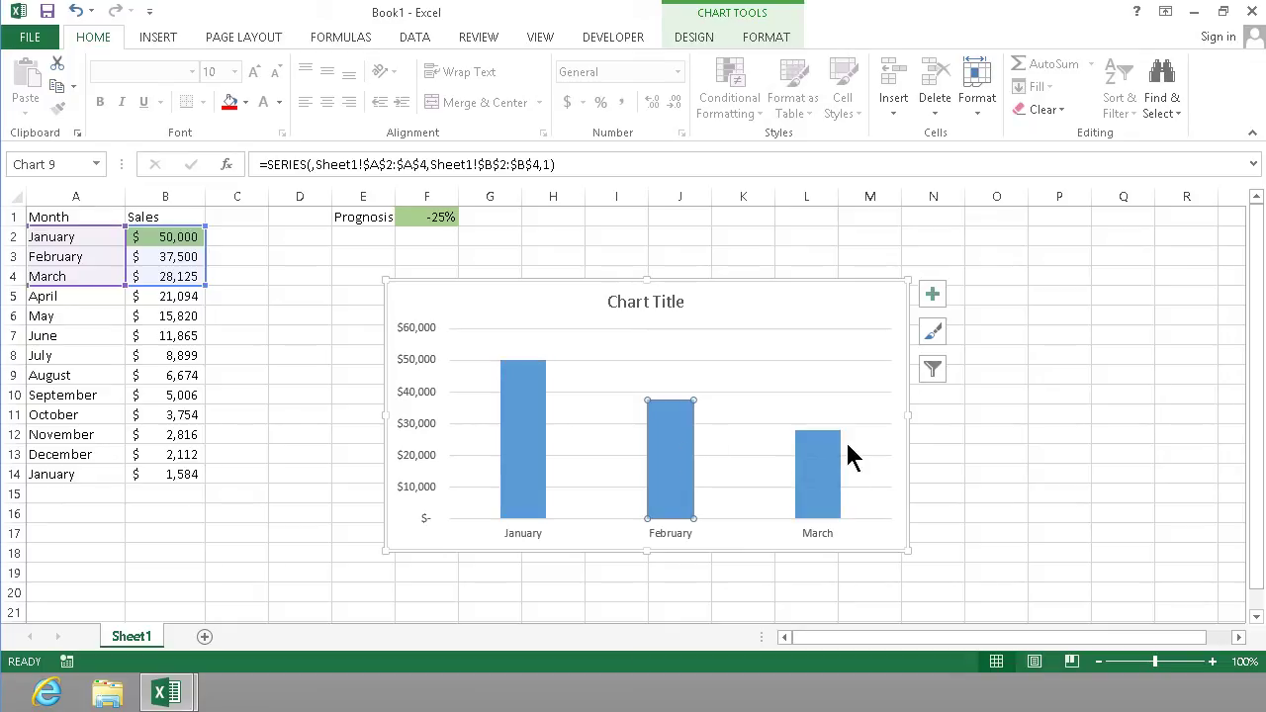
click(825, 466)
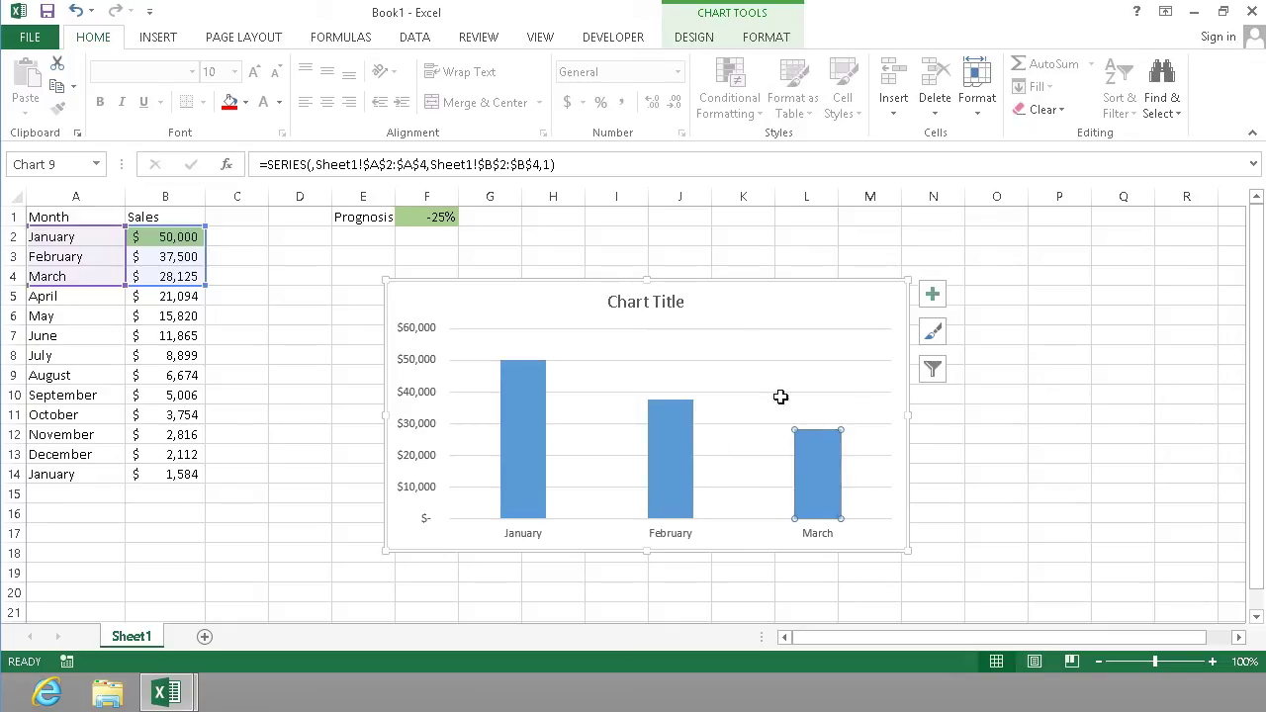
click(677, 321)
click(662, 306)
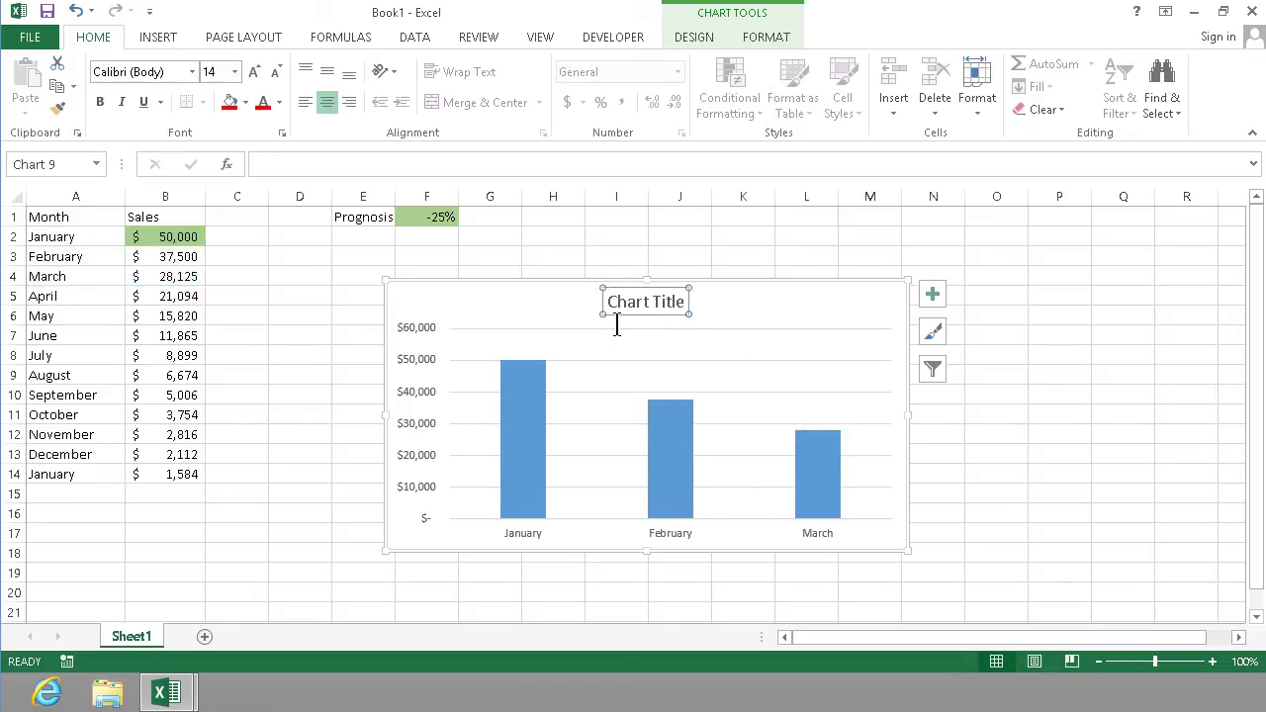
click(424, 359)
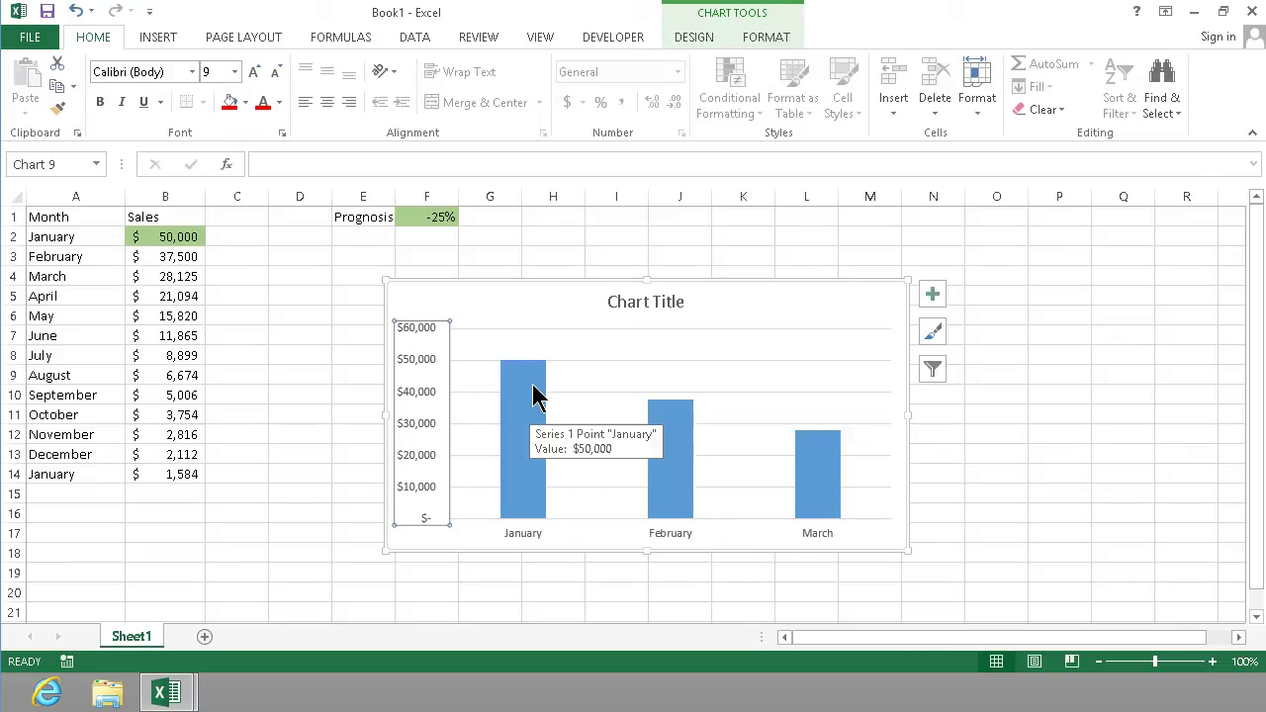
Step: Fill only the January column of the chart with standard red, and collapse the ribbon
click(534, 416)
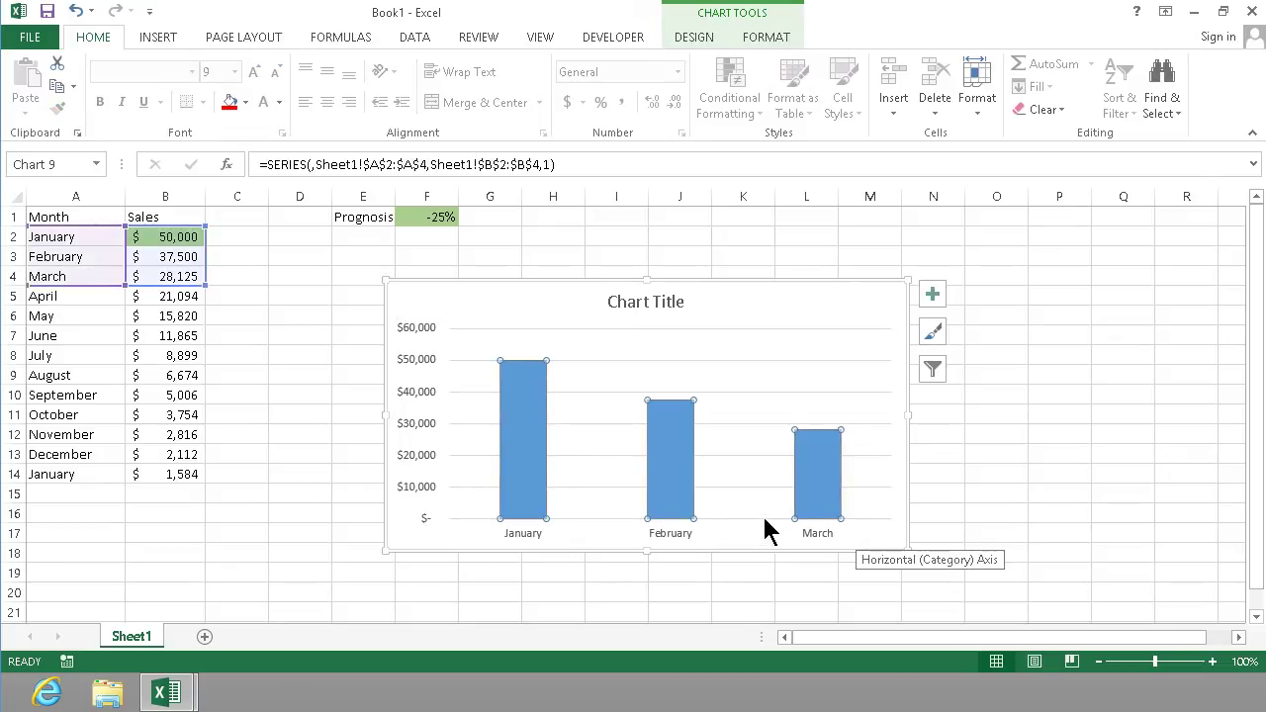
click(522, 427)
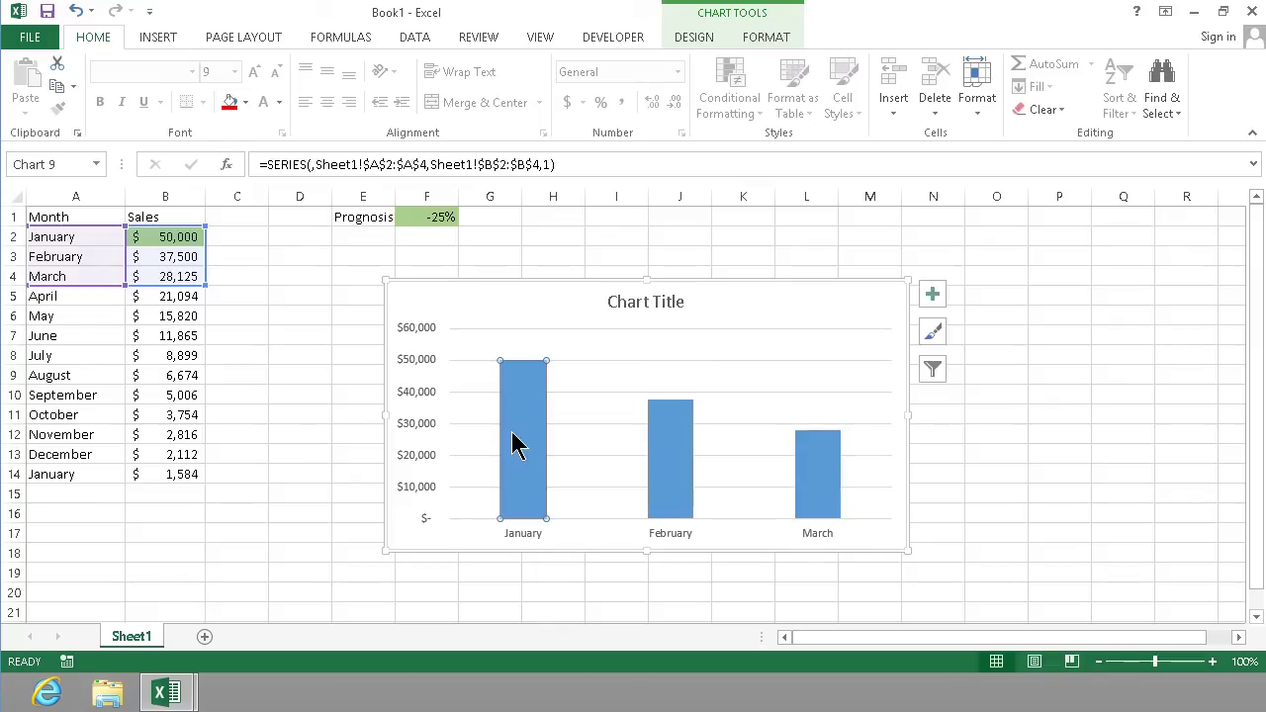
double_click(705, 43)
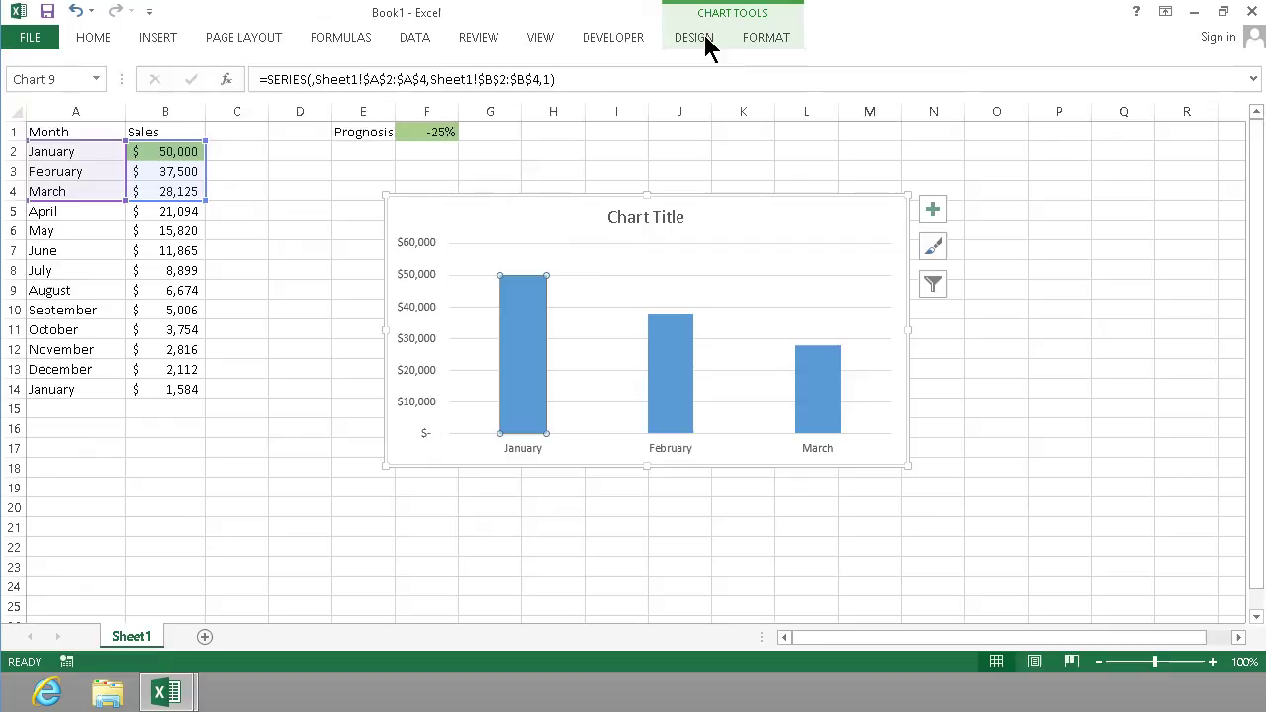
click(705, 40)
click(769, 40)
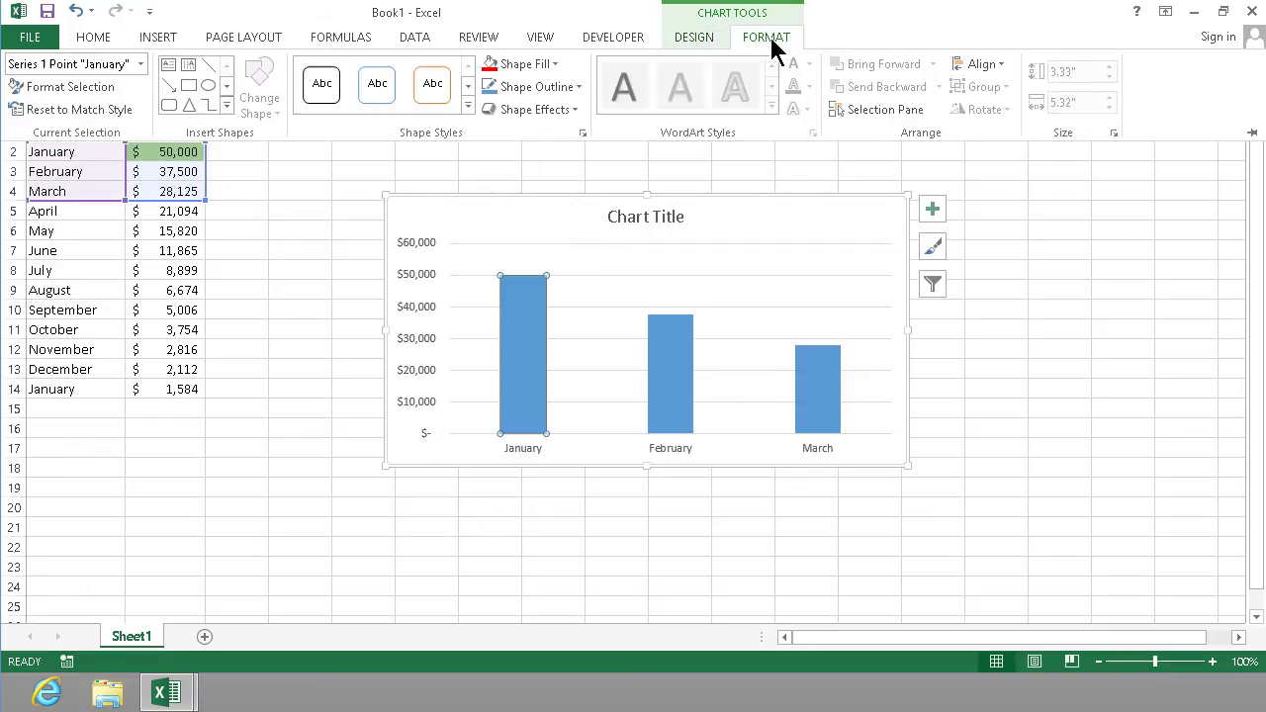
click(555, 65)
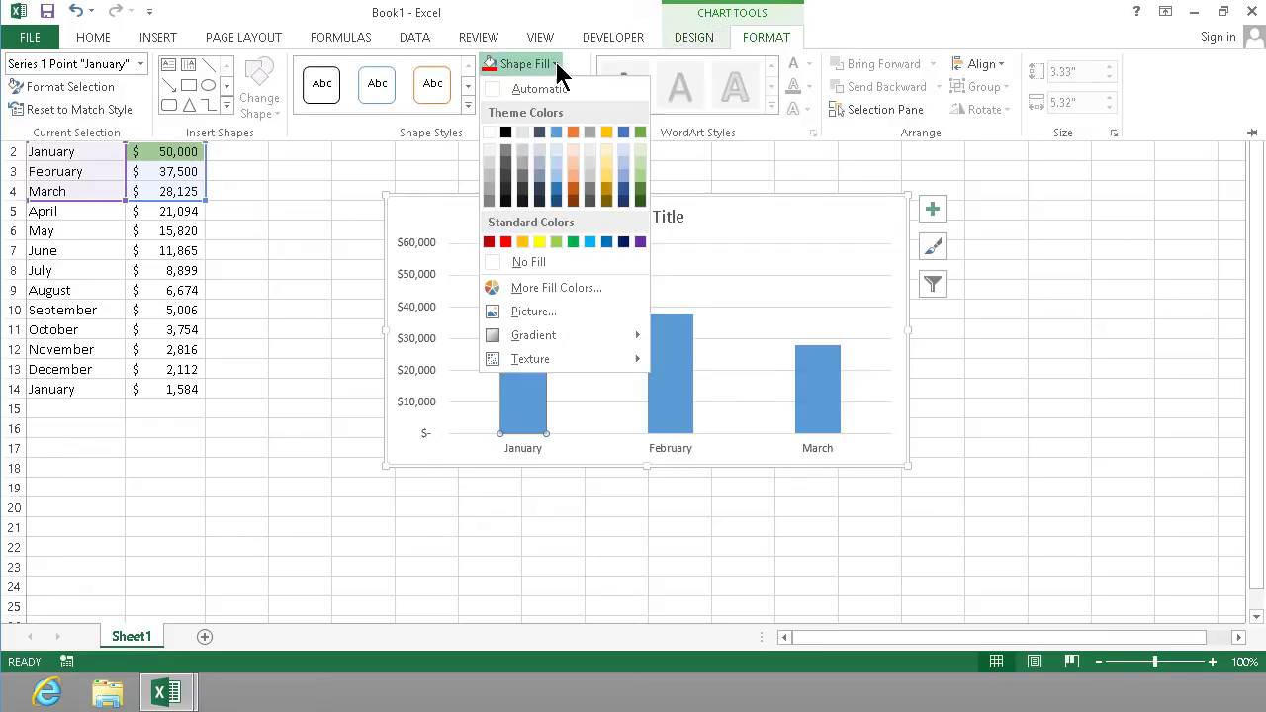
click(505, 242)
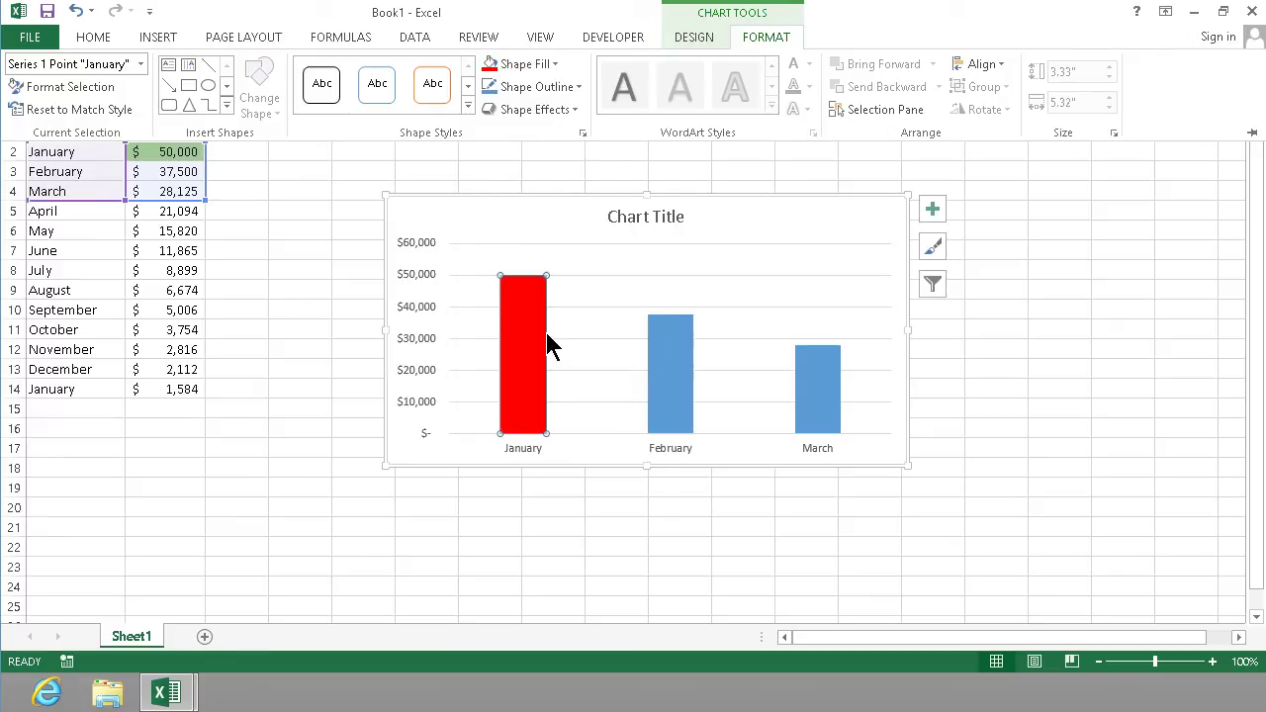
key(ctrl+F1)
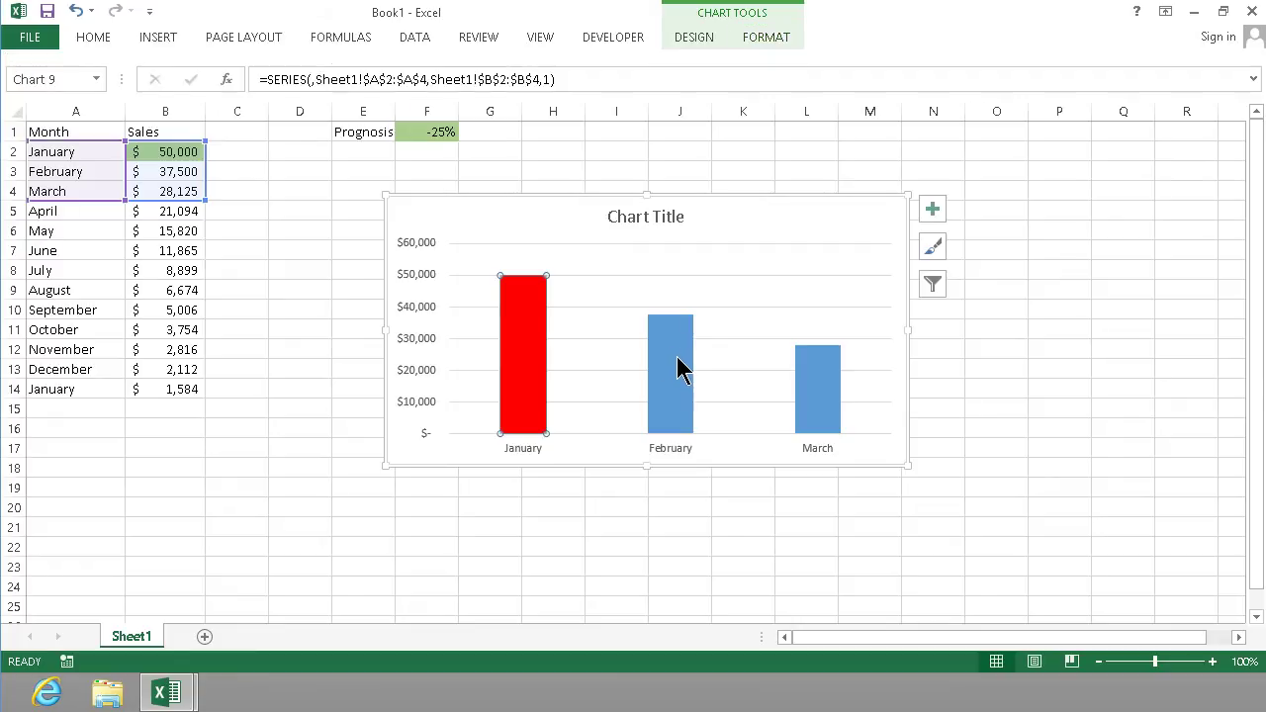
Step: Fill only the February column of the chart with the picture PlaceKitten.jpg from the Pictures library
click(674, 369)
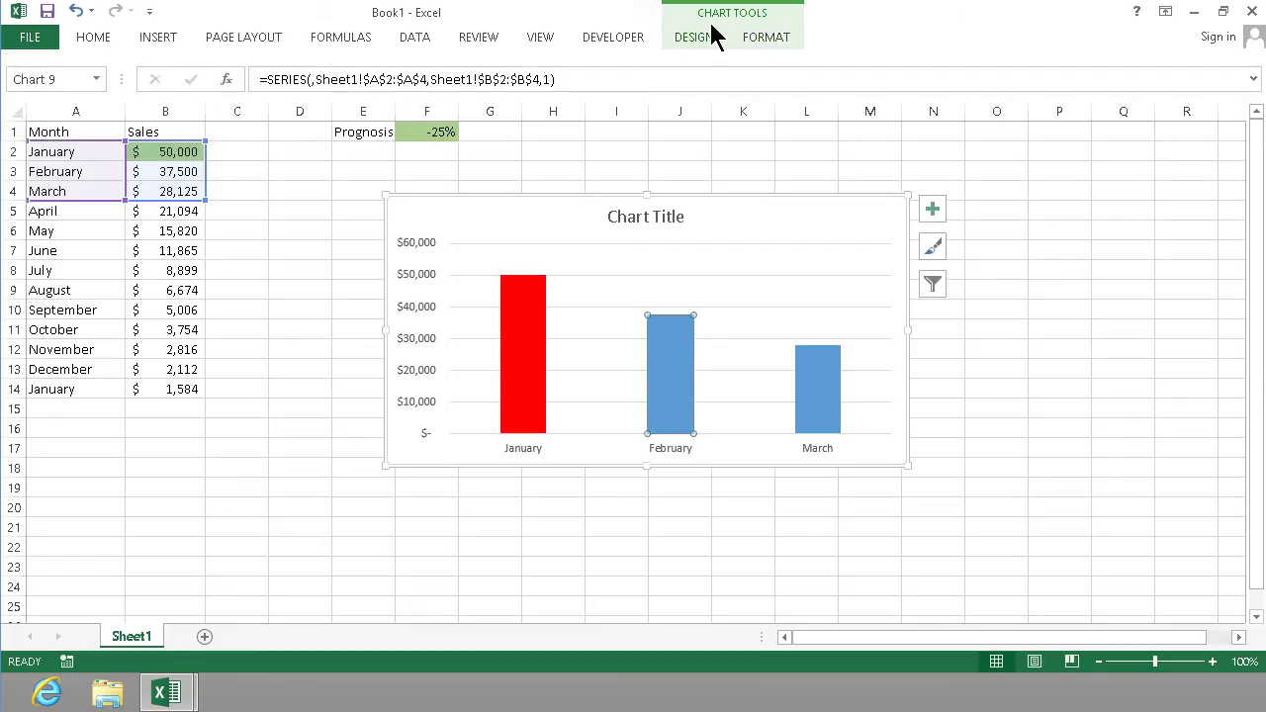
double_click(762, 36)
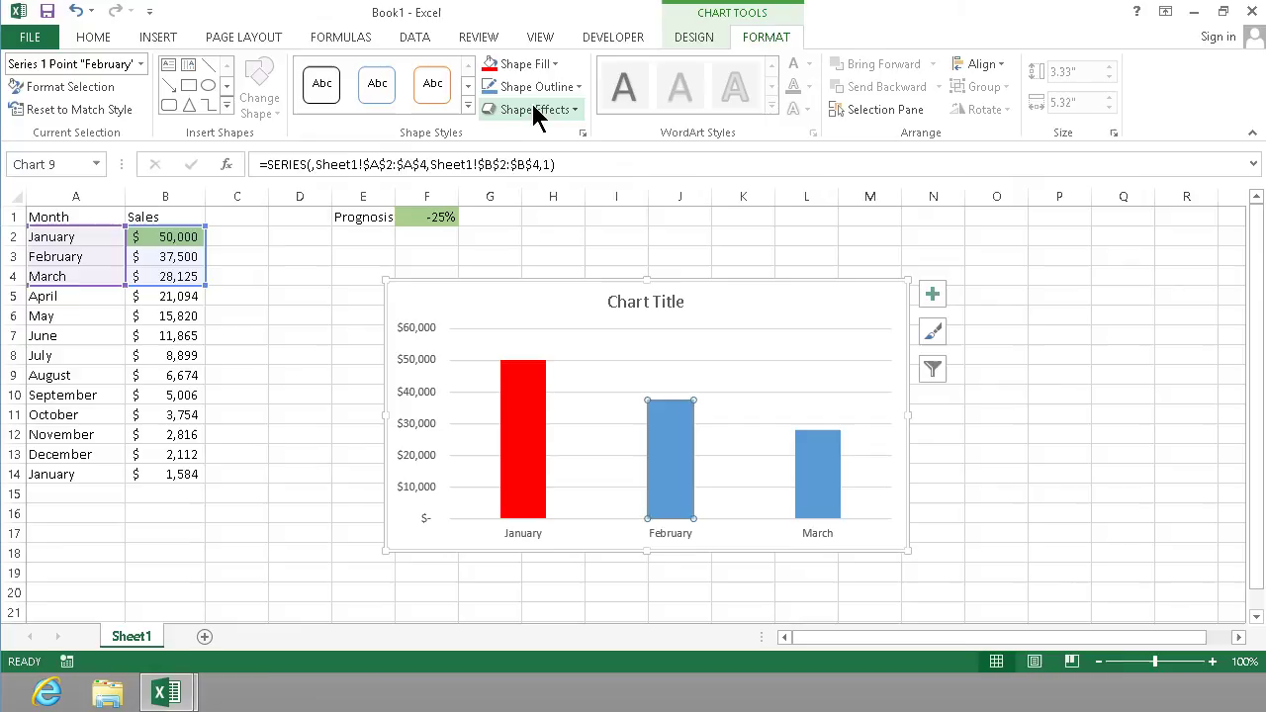
click(555, 63)
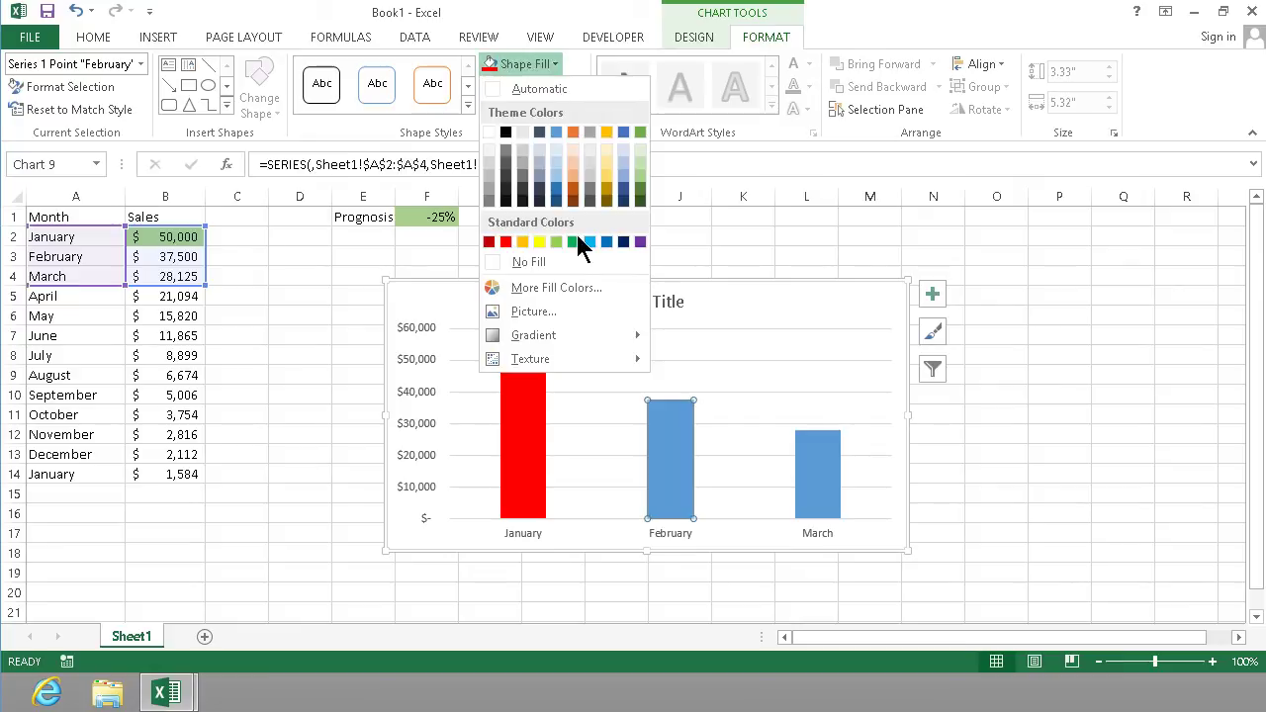
click(521, 312)
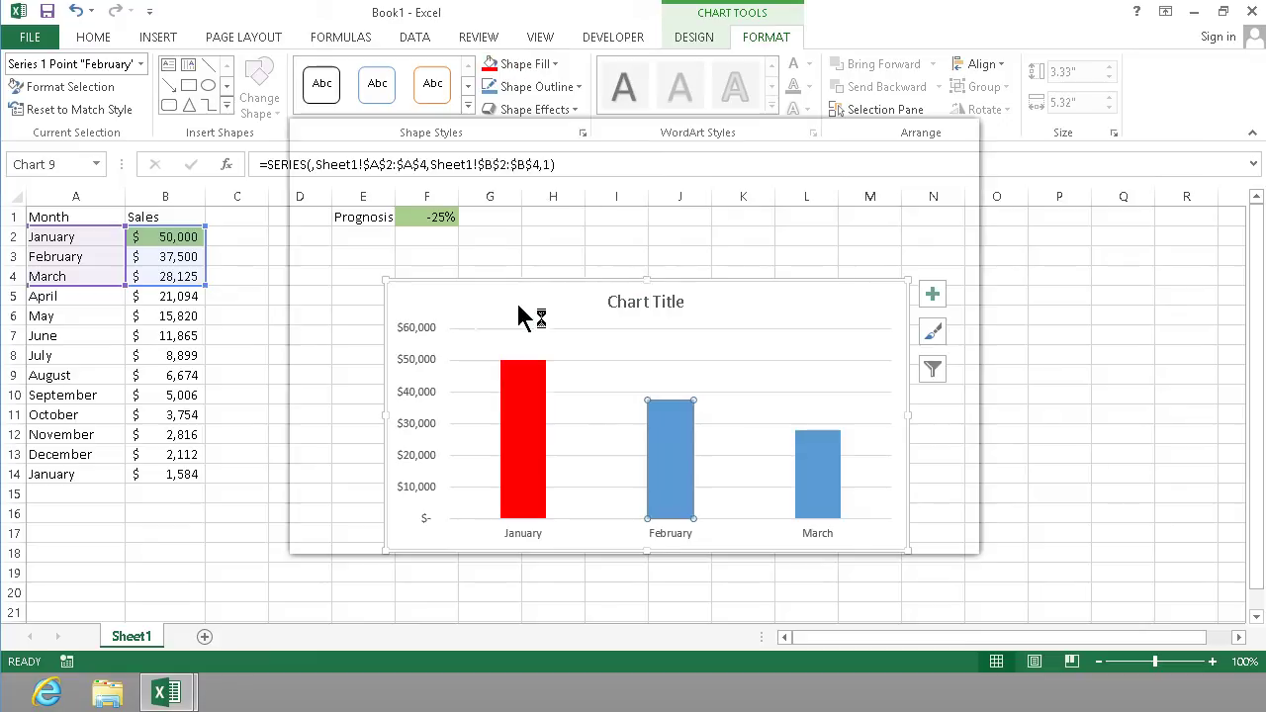
click(728, 237)
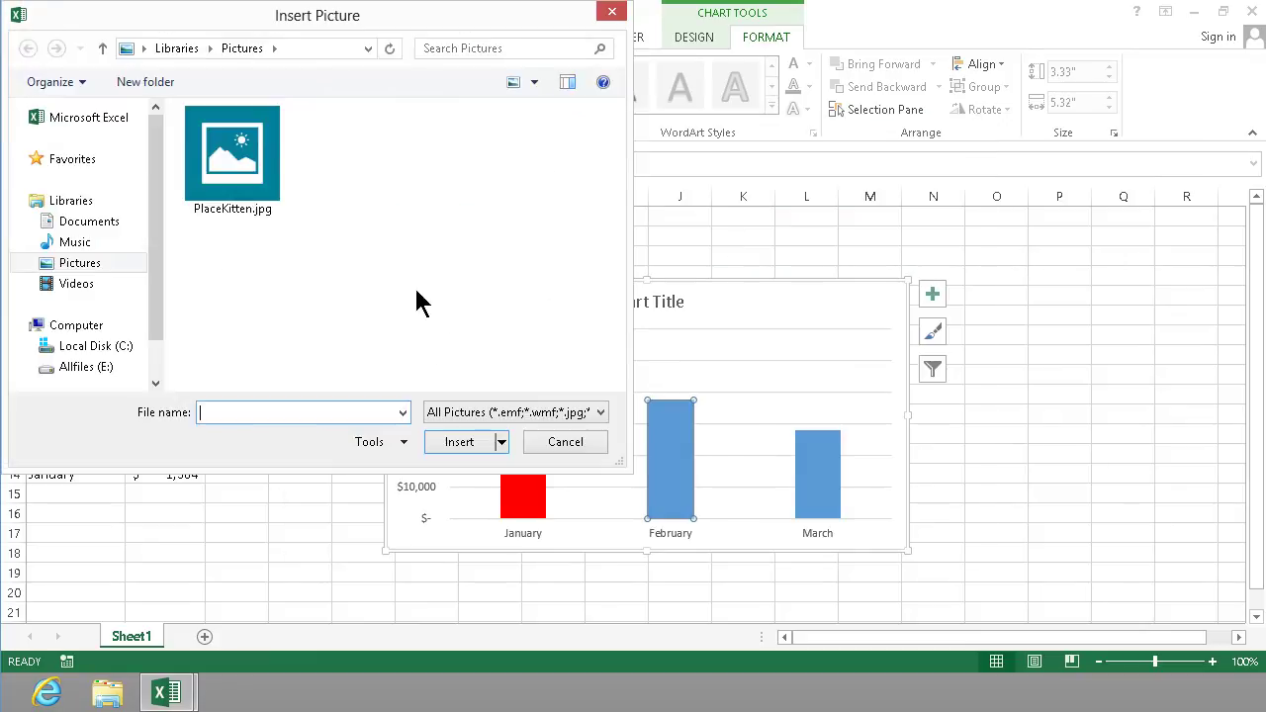
click(247, 170)
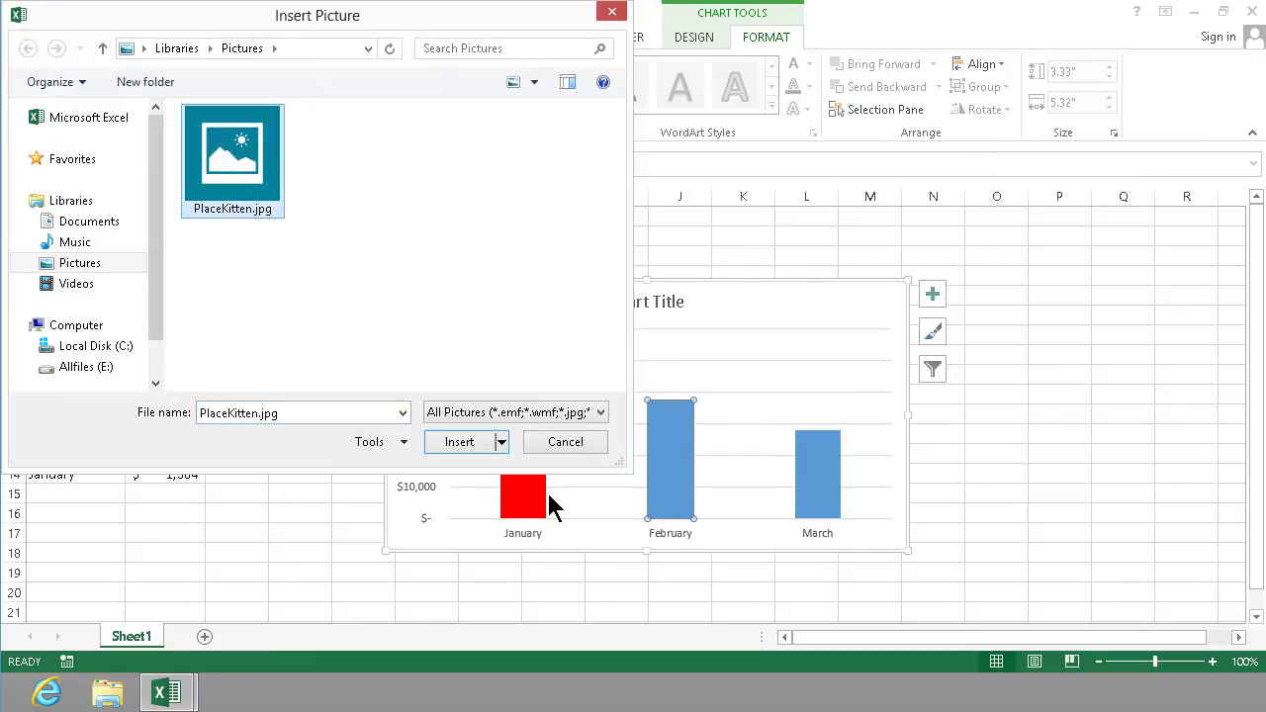
click(457, 443)
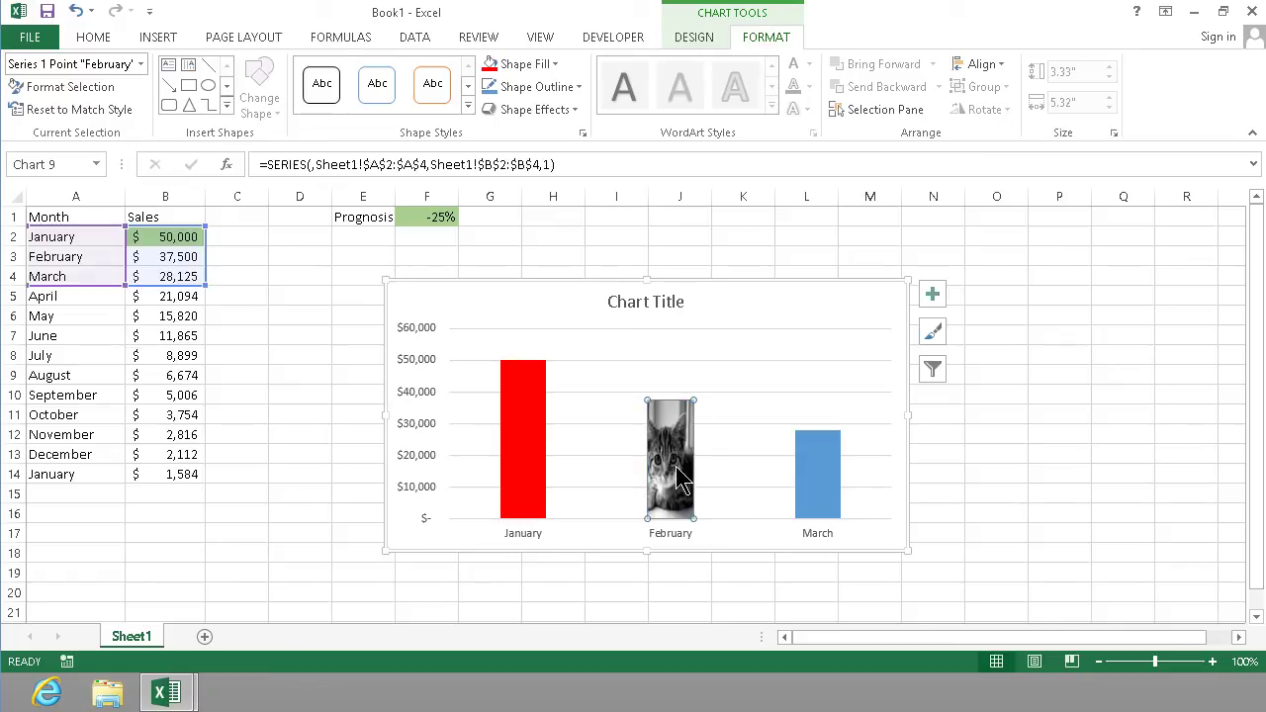
Step: Move the chart about two columns farther from the sales data, and relocate it to a new sheet of its own
mouse_move(681, 479)
drag(695, 281, 808, 283)
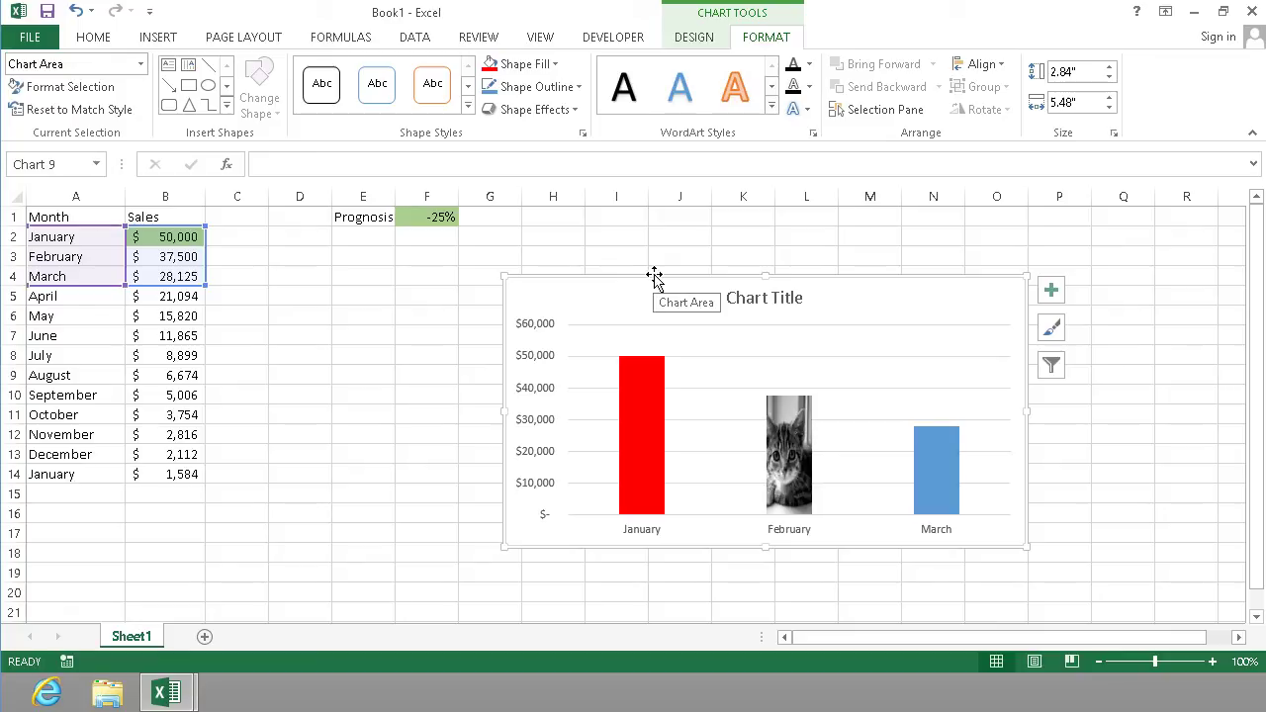
click(698, 39)
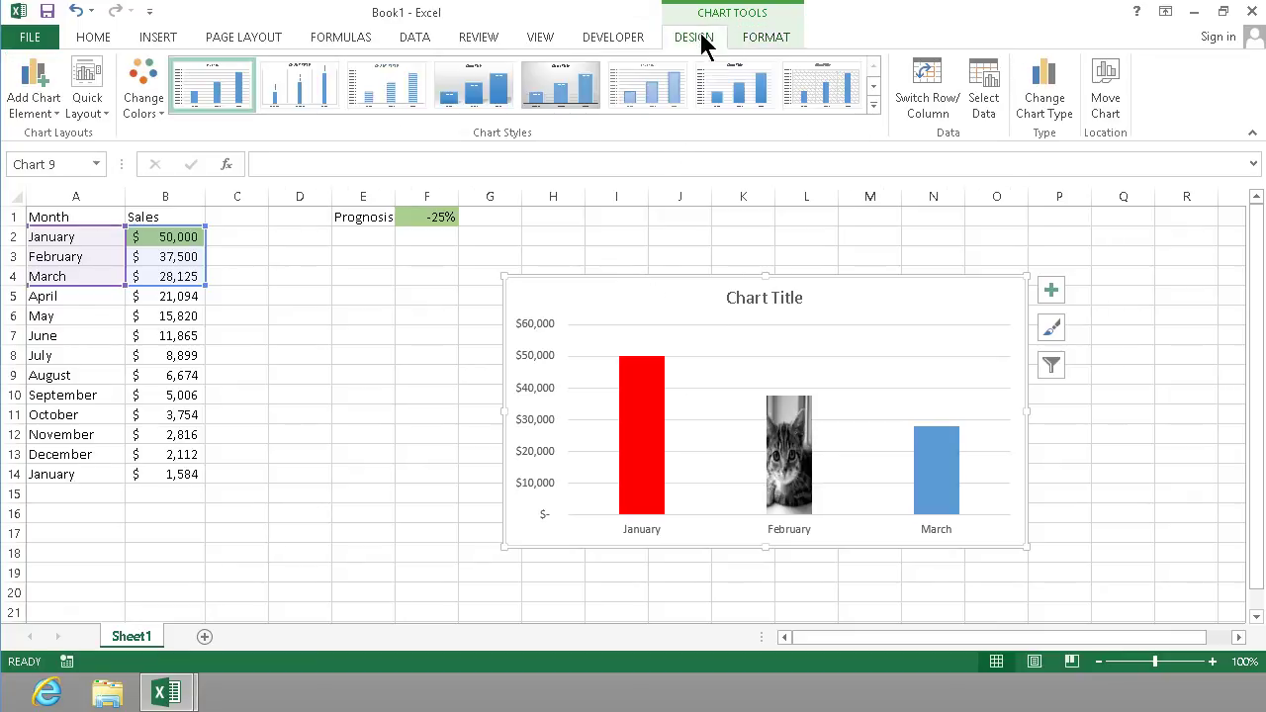
click(1106, 84)
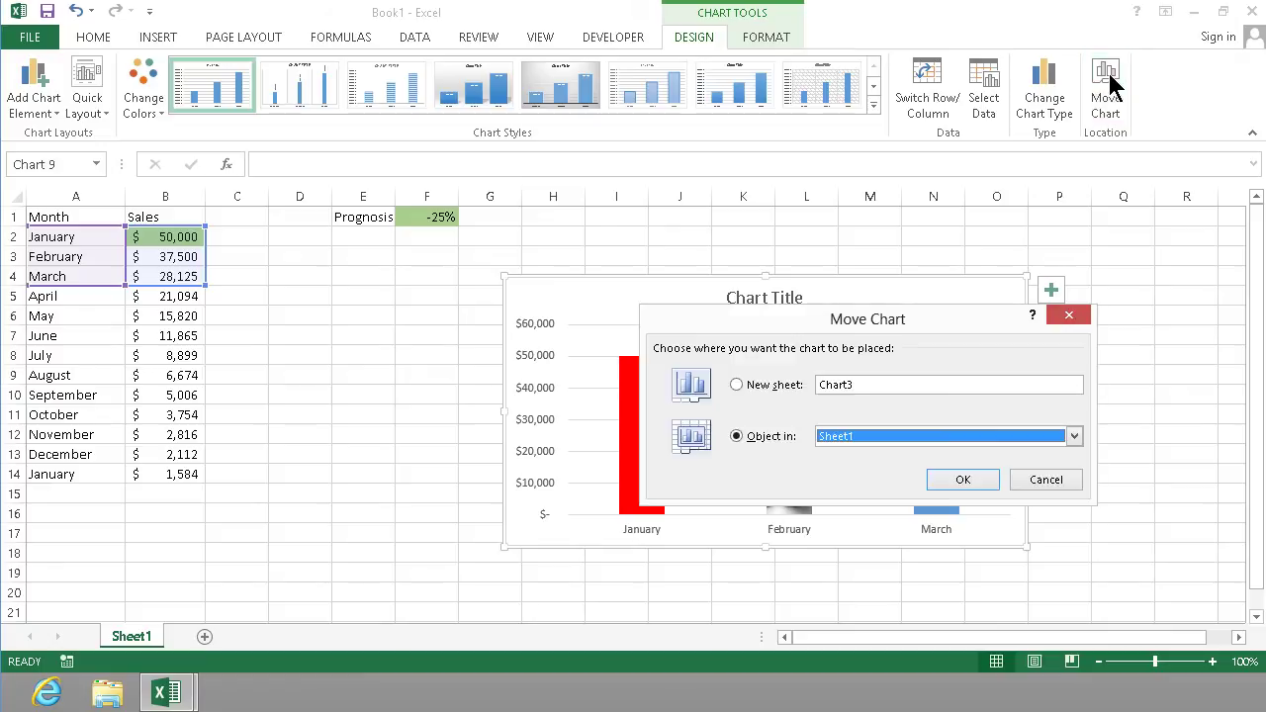
click(737, 386)
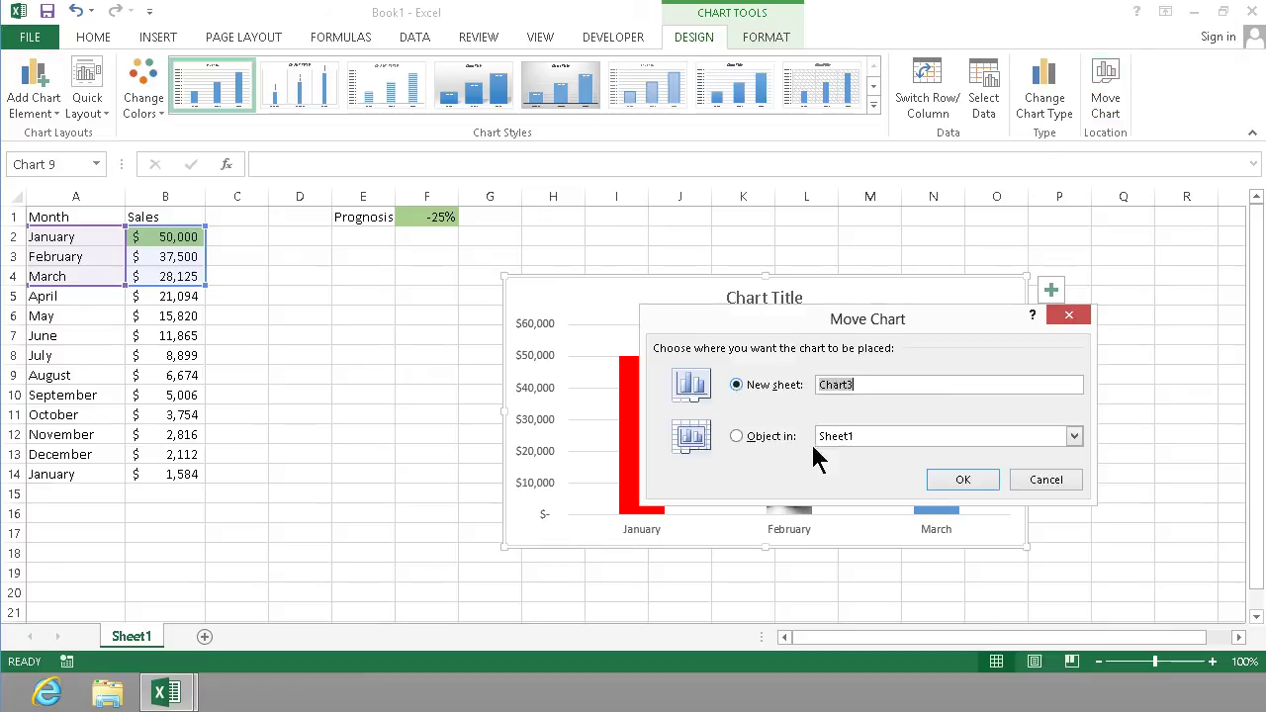
click(952, 475)
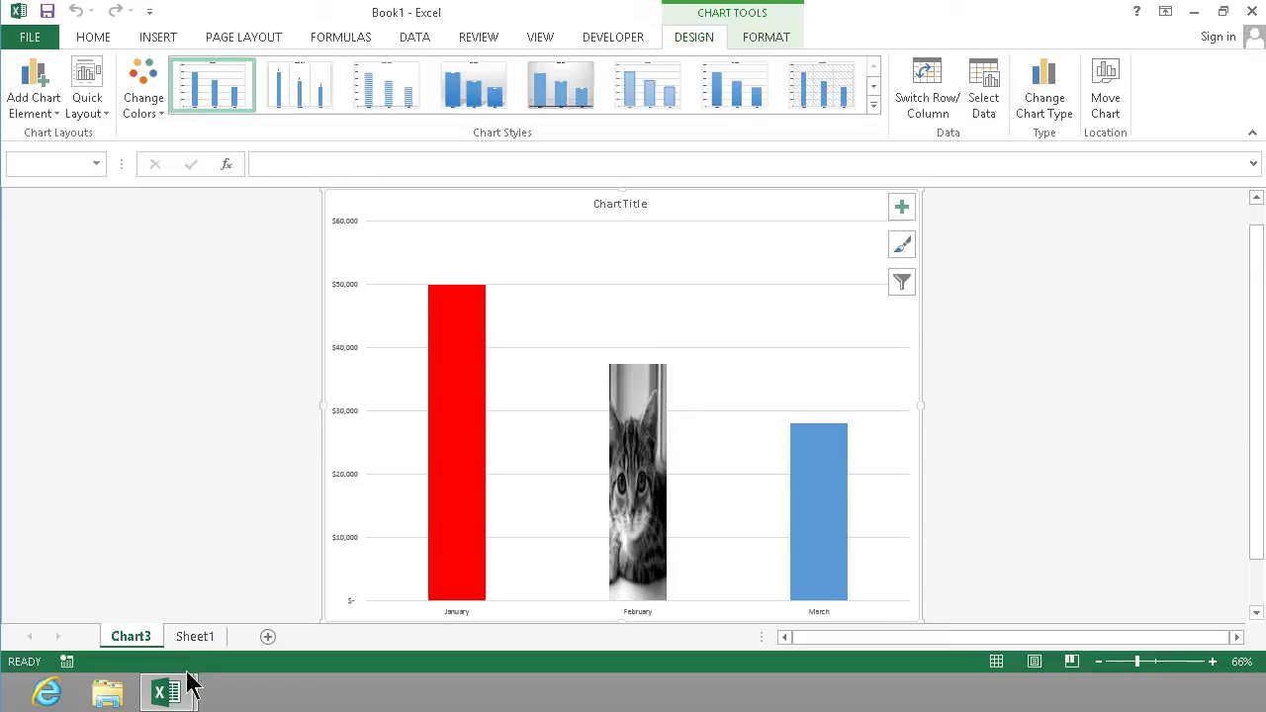
Step: Switch to the Demo FK.xlsx workbook and select cell B4 in its monthly table
mouse_move(184, 692)
click(297, 597)
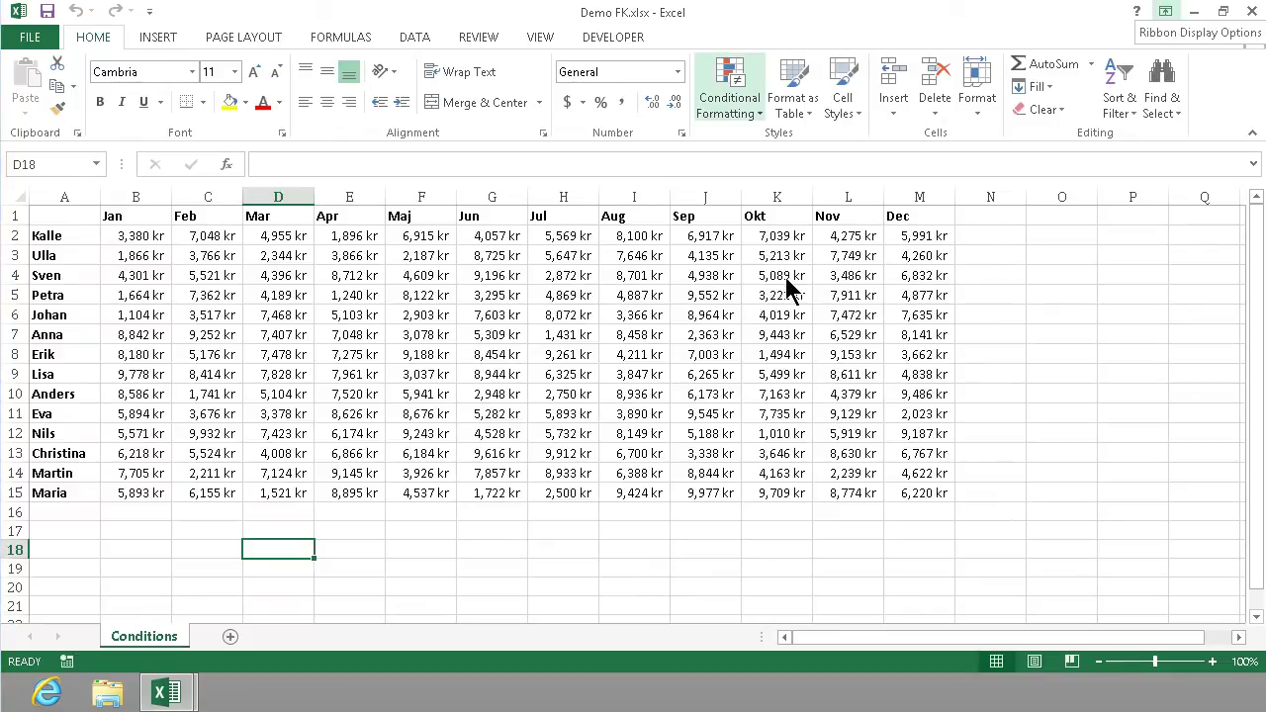
click(165, 278)
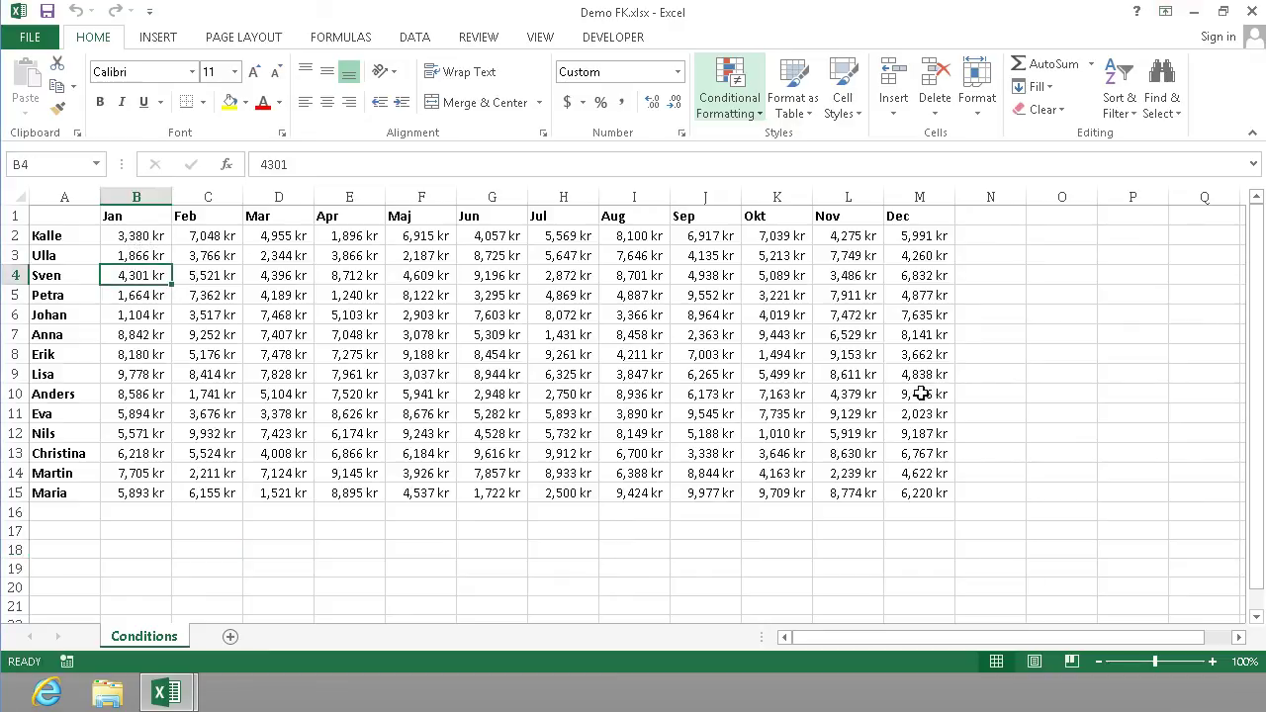
Step: Preview the recommended Stacked Column and Scatter charts for the table A1:M15, and close the suggestions without inserting a chart
drag(65, 215, 825, 508)
drag(928, 492, 927, 492)
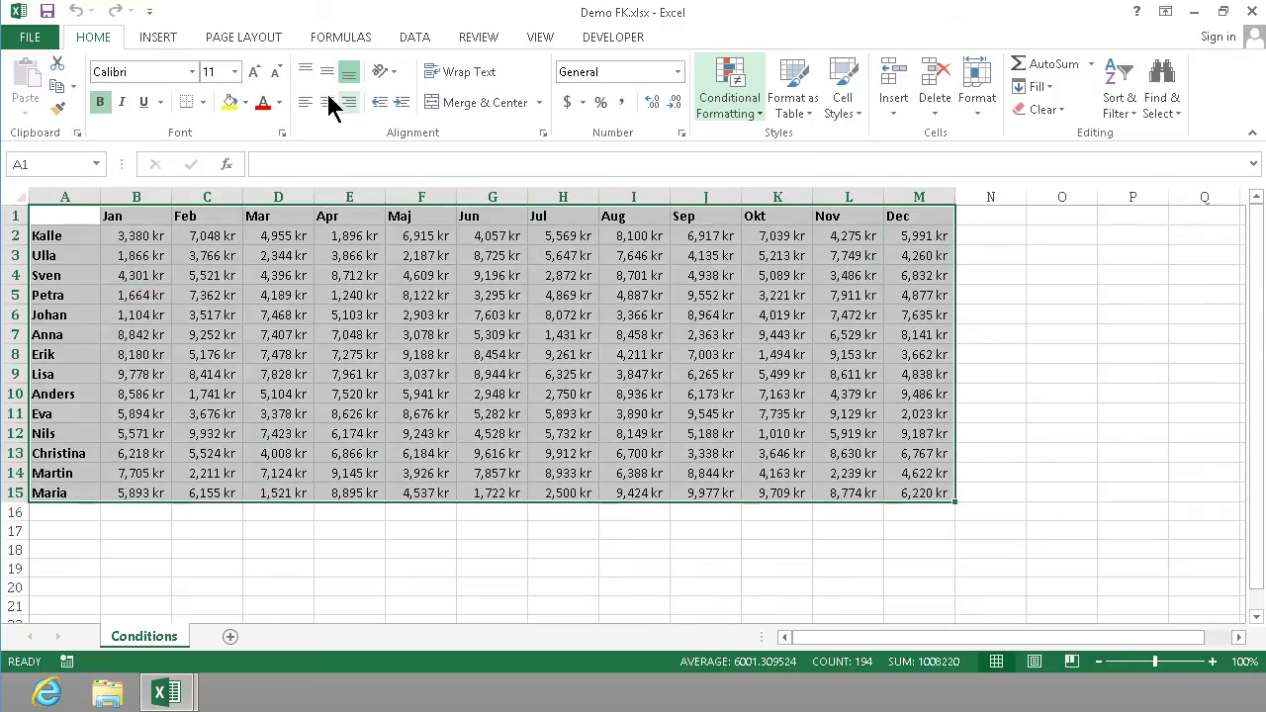
click(158, 37)
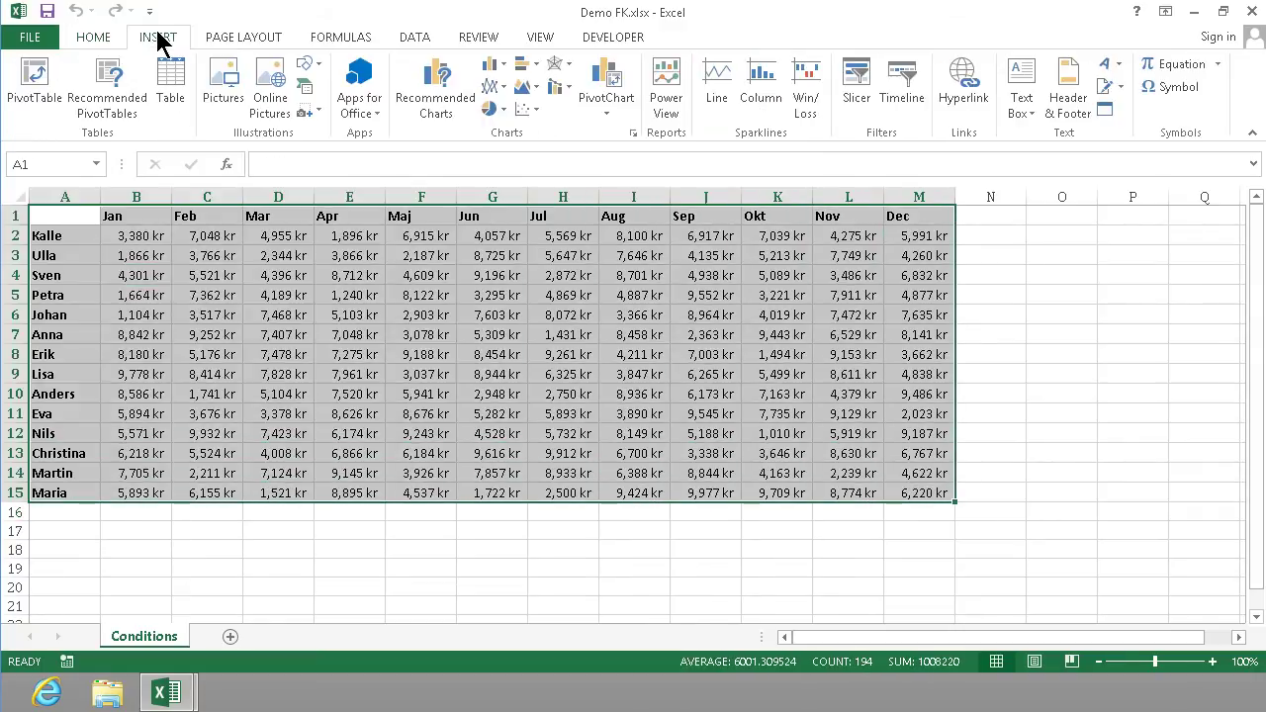
click(437, 91)
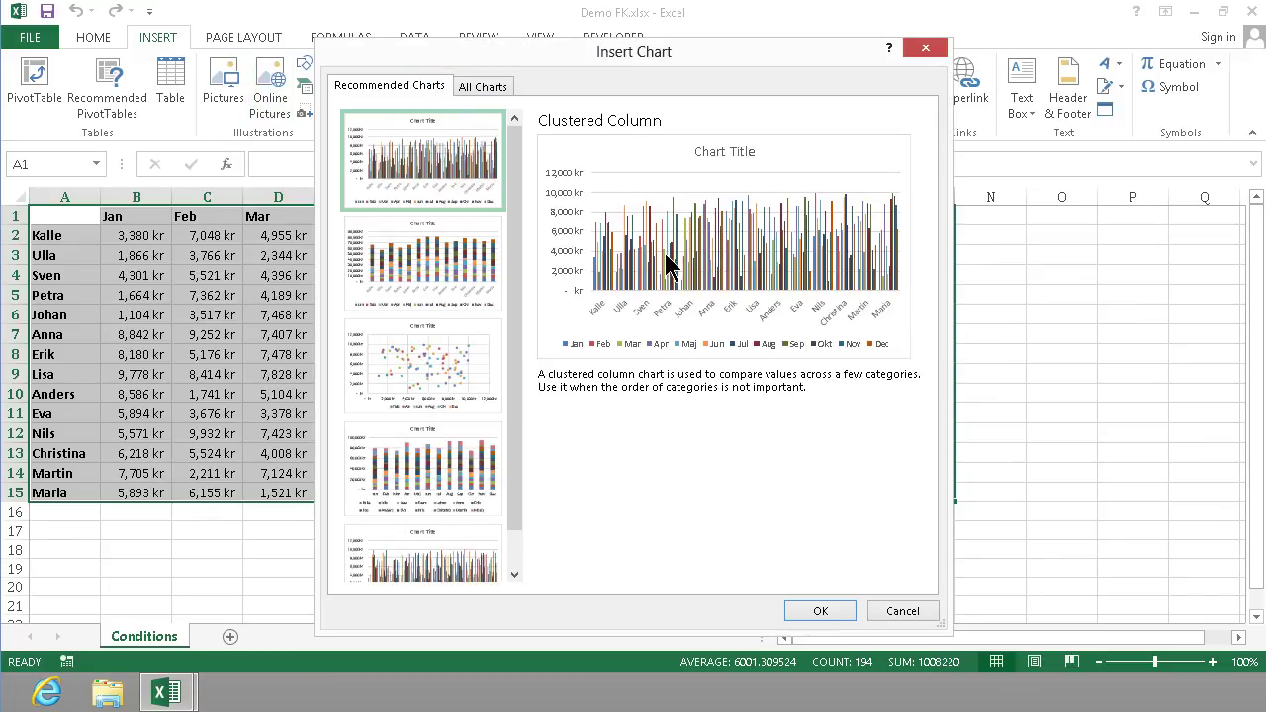
click(465, 273)
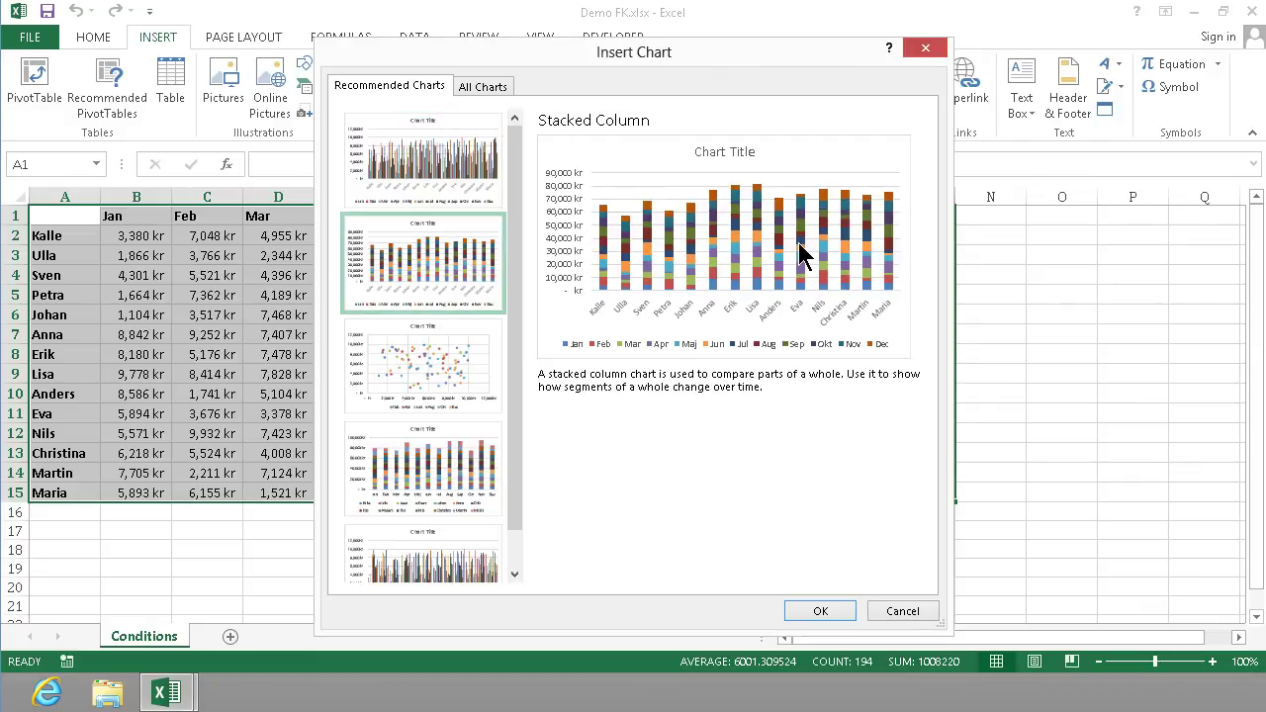
click(430, 377)
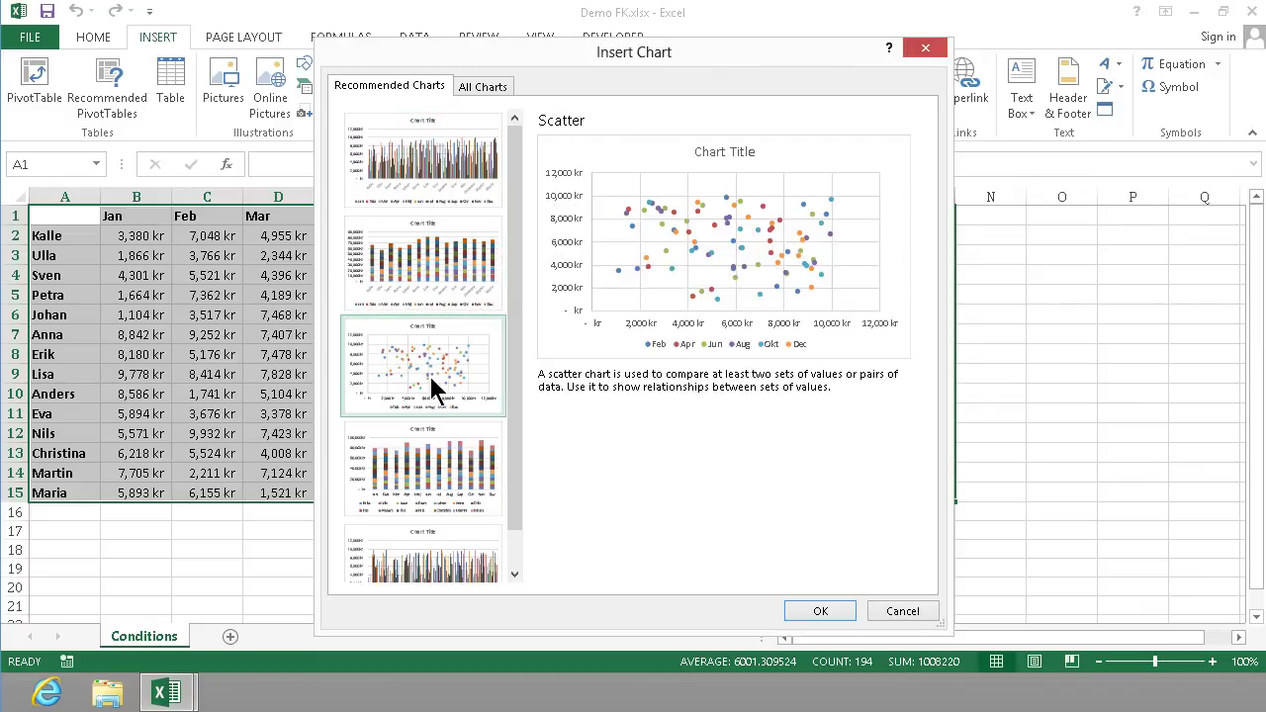
click(460, 465)
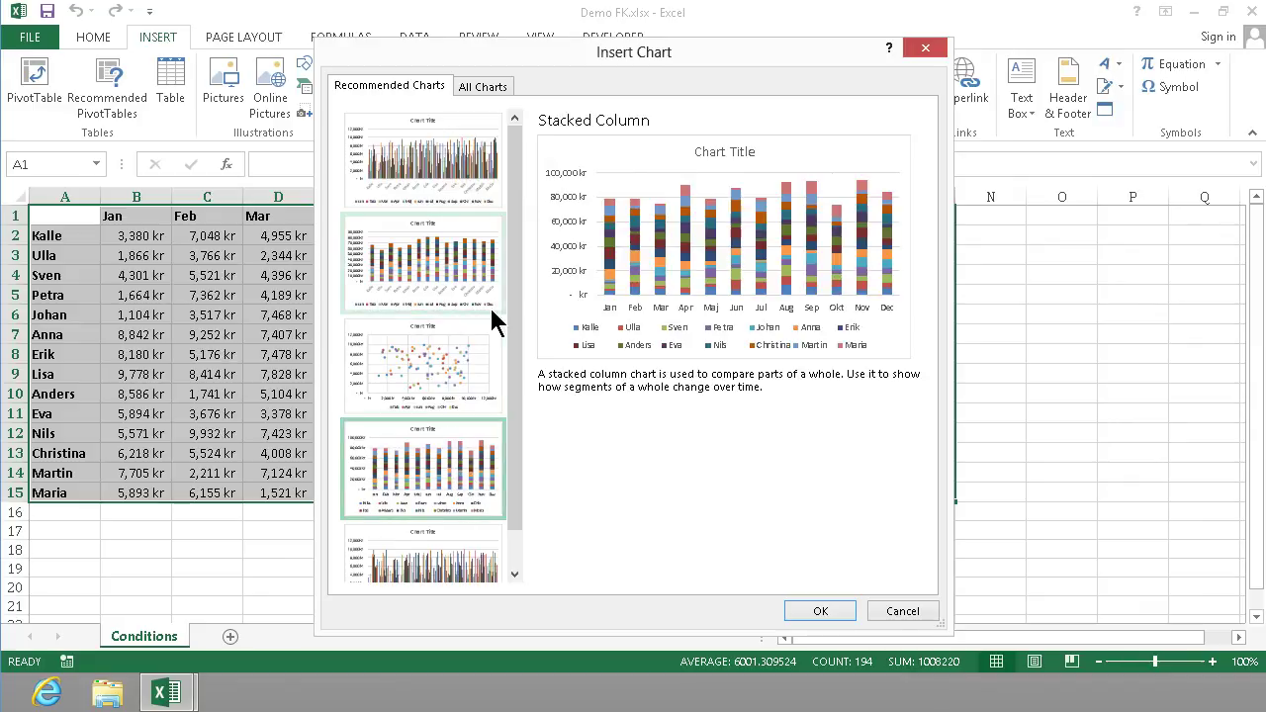
click(902, 611)
Step: Create a line sparkline in N2 from the data range B2:M2 and fill it down through N15
click(959, 242)
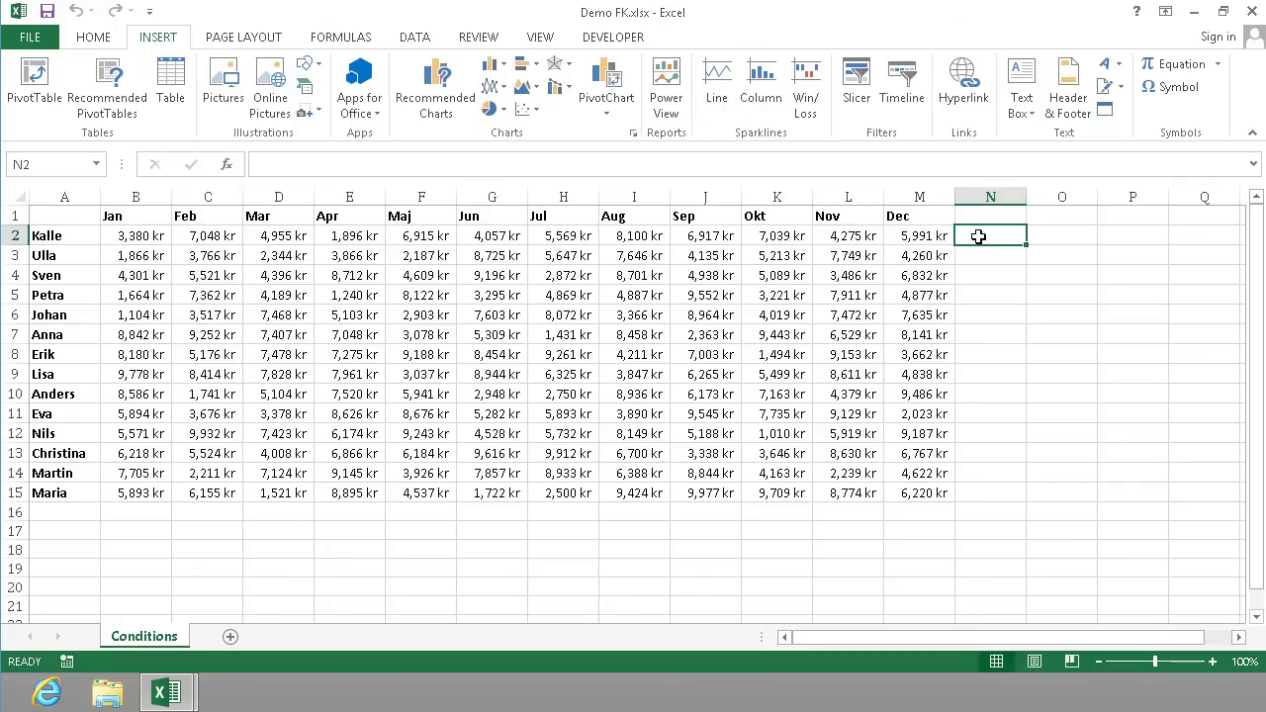
click(716, 86)
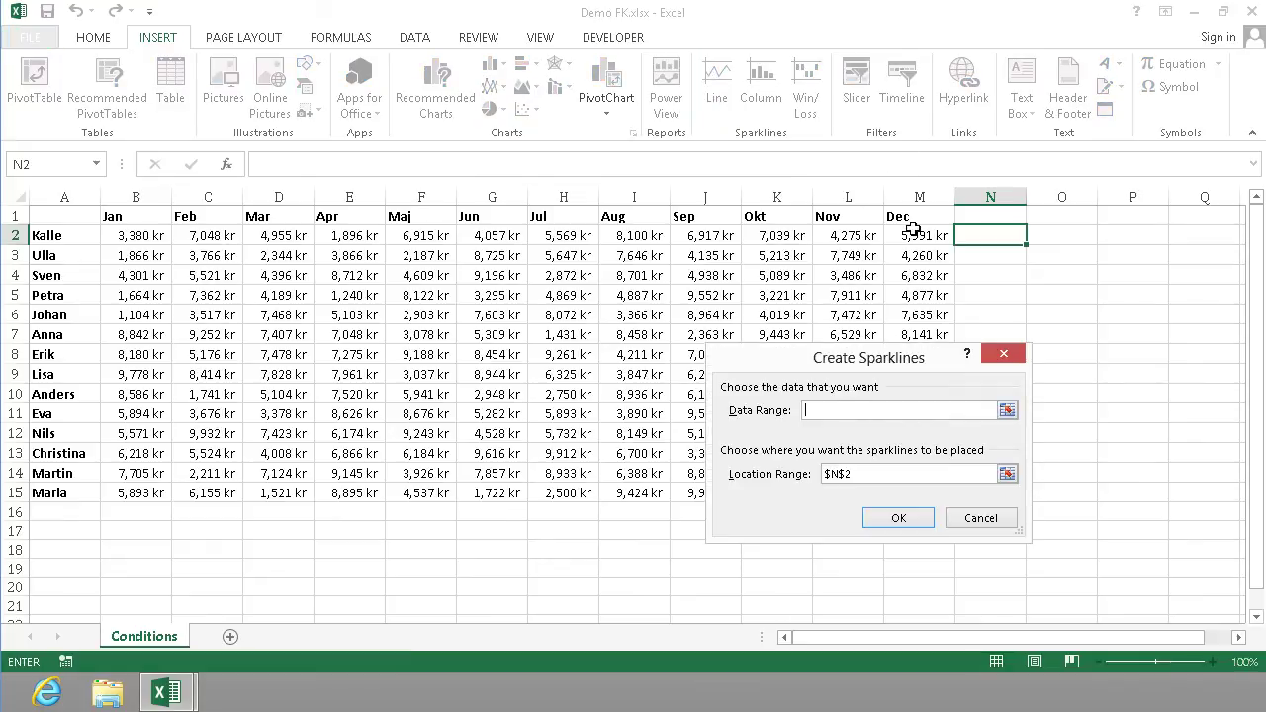
drag(912, 236, 130, 238)
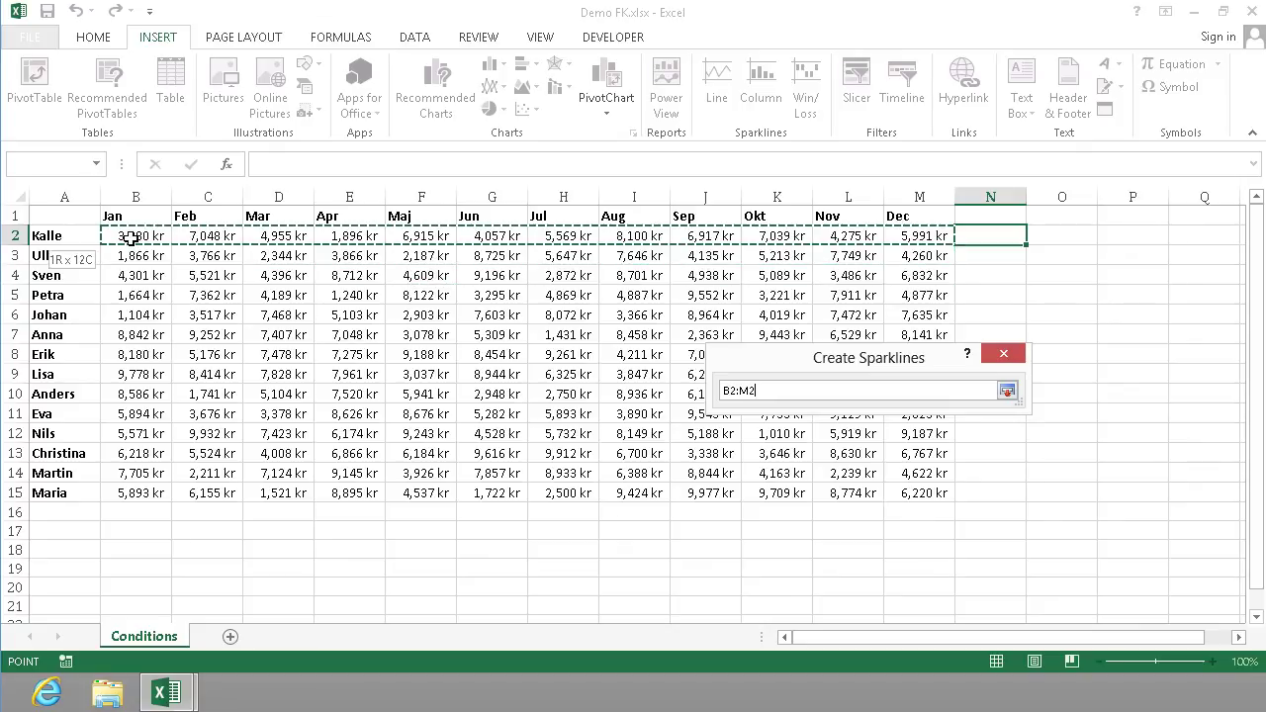
drag(131, 238, 131, 238)
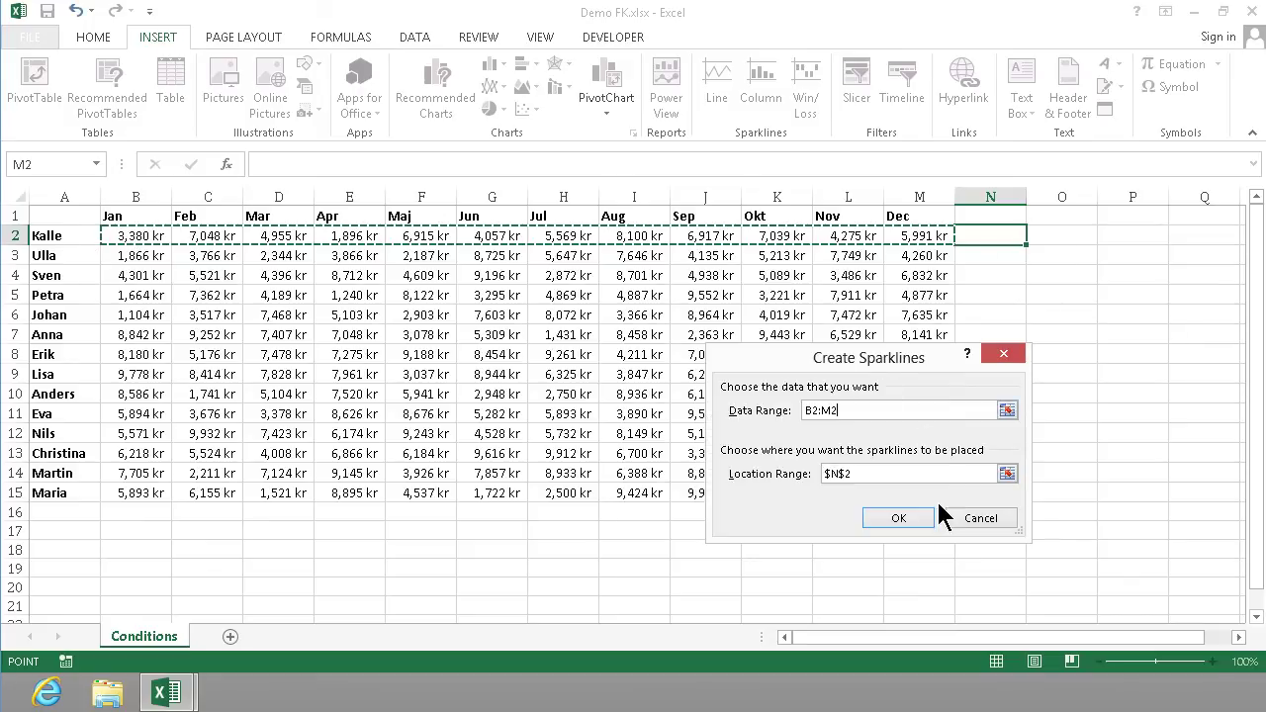
click(896, 518)
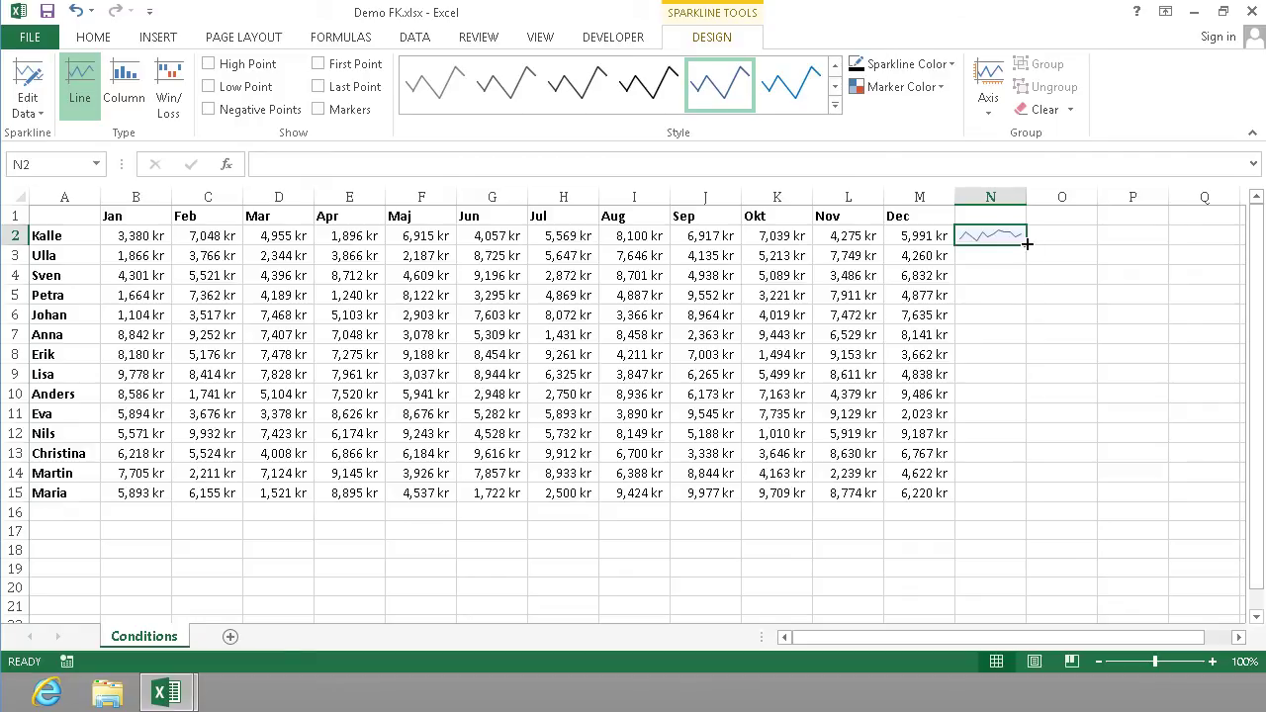
drag(1027, 243, 1031, 493)
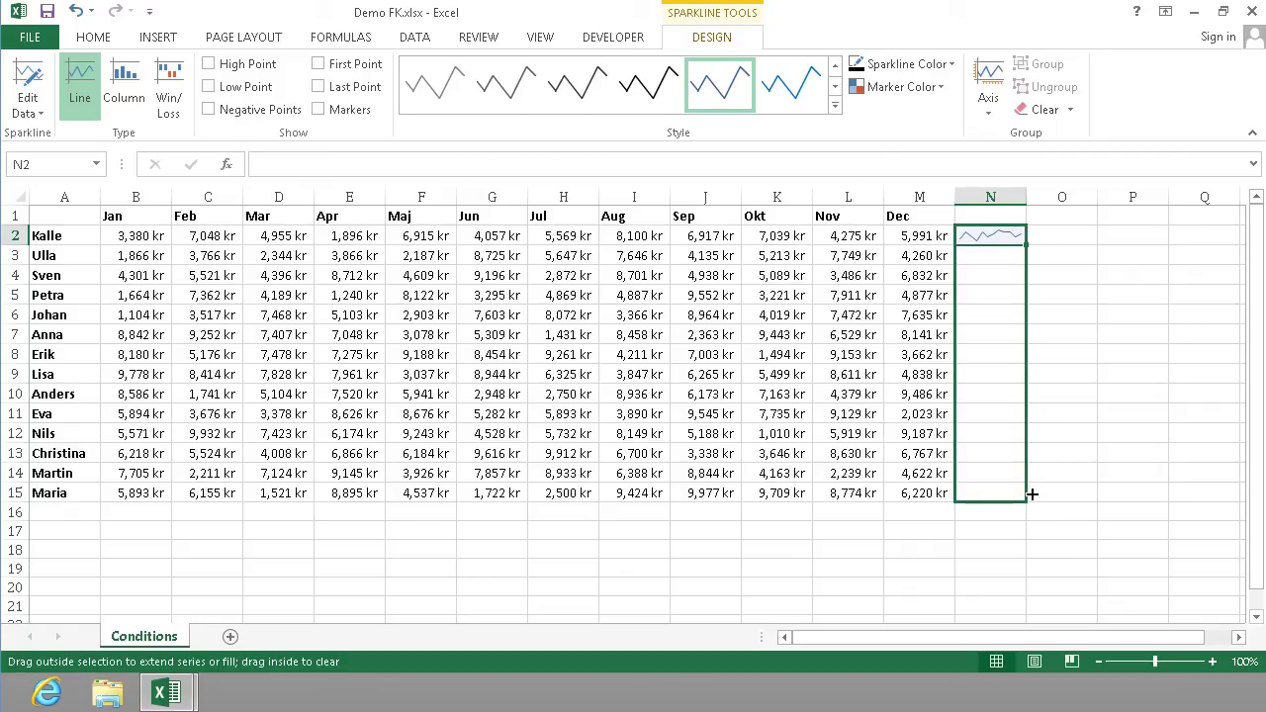
drag(1027, 445, 1015, 507)
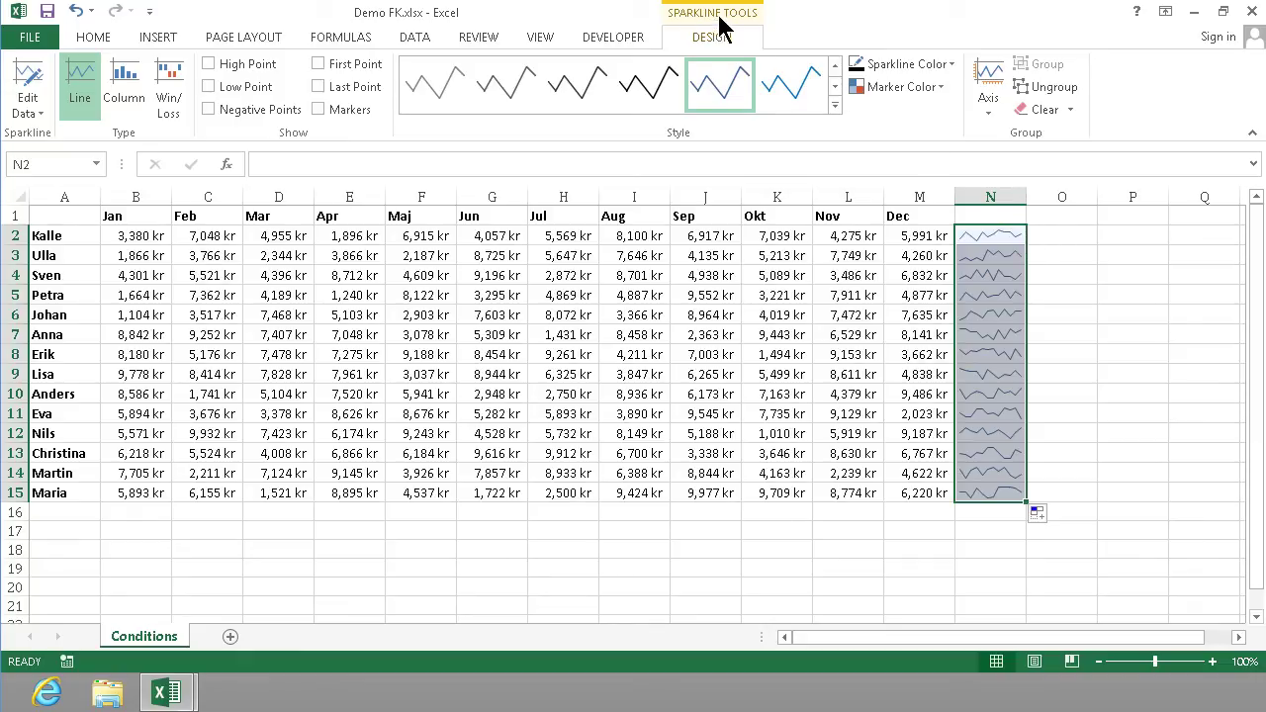
Step: Show the high and low points on the sparklines in N2:N15, and select the sparkline in N5
click(209, 64)
click(209, 86)
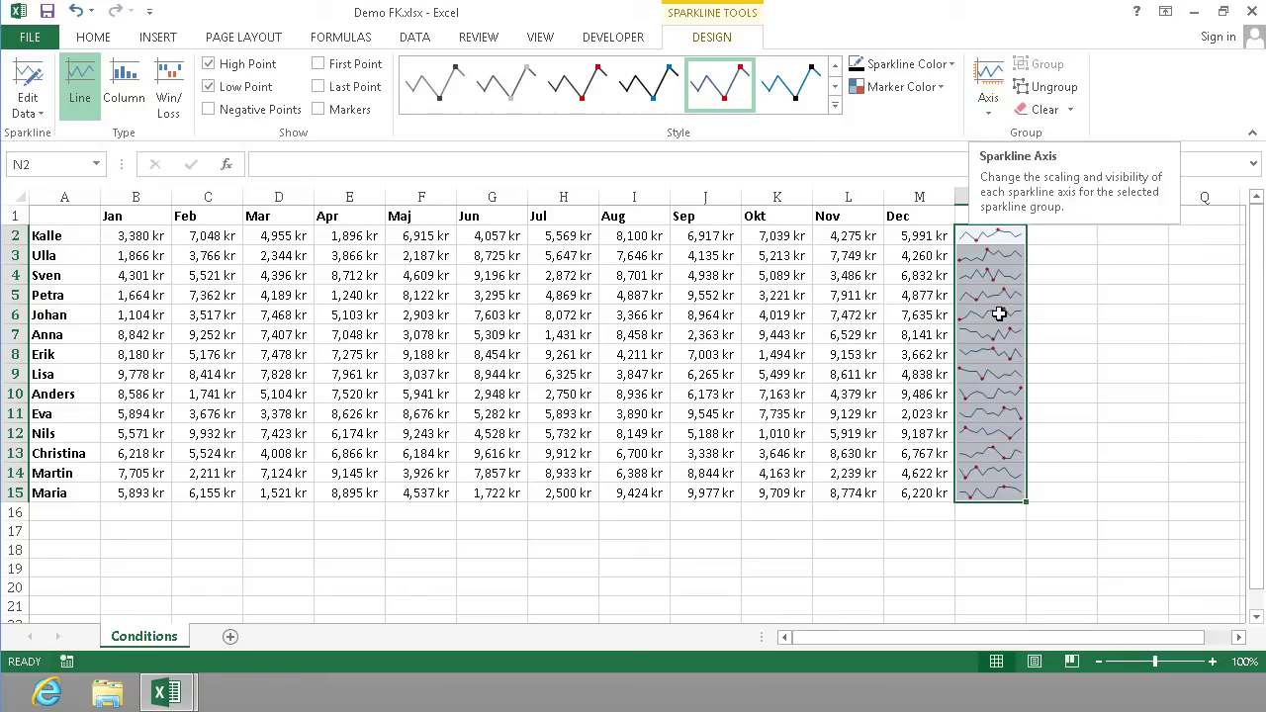
click(918, 314)
click(990, 300)
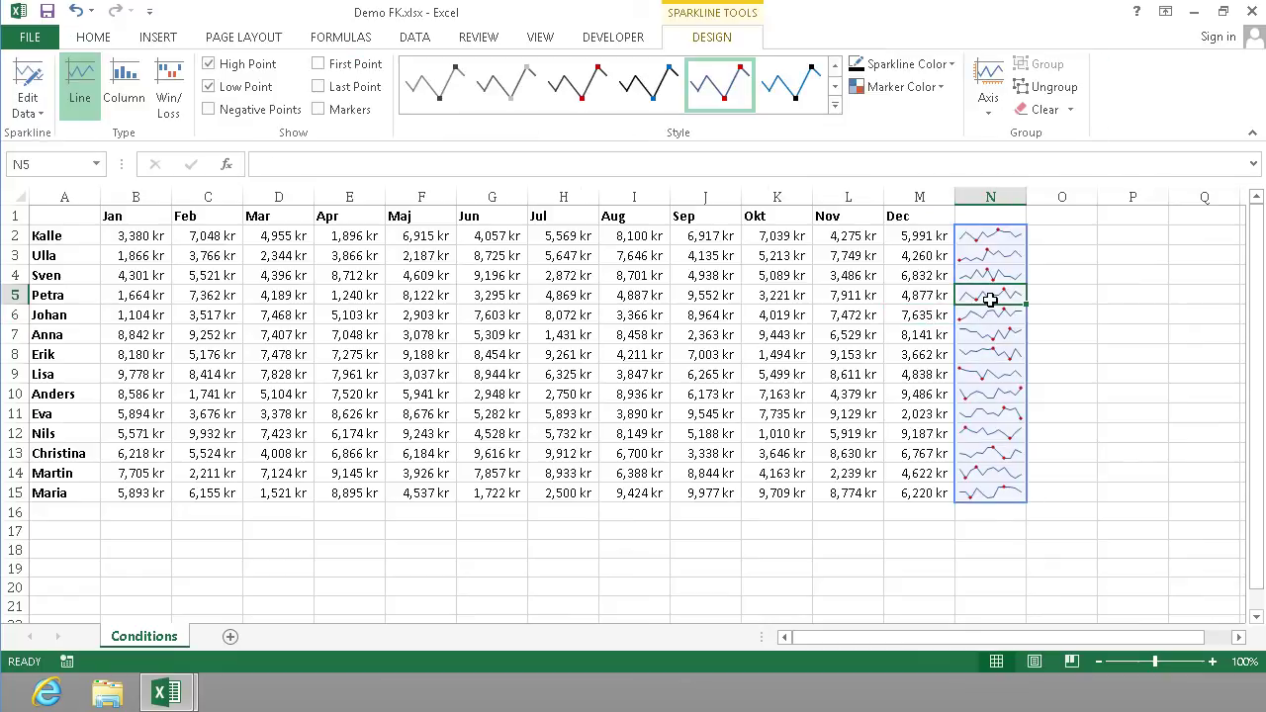